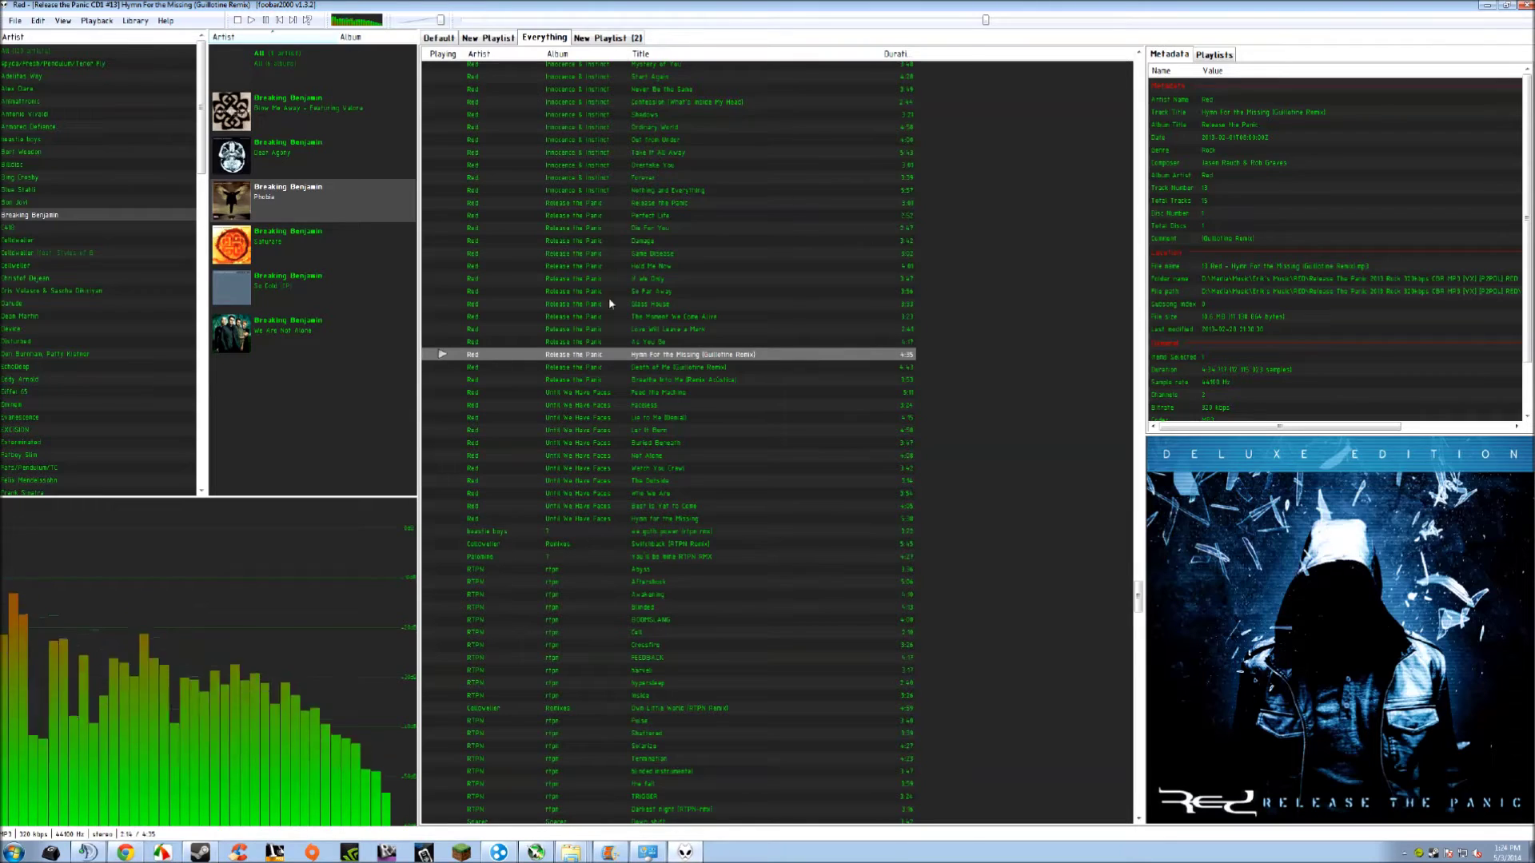
Select the Red track Damage in the Everything playlist and browse the rest of the track list
{"action": "left_click", "coordinate": [618, 240]}
{"action": "scroll", "coordinate": [624, 271], "scroll_direction": "up", "scroll_amount": 10}
{"action": "scroll", "coordinate": [620, 233], "scroll_direction": "down", "scroll_amount": 15}
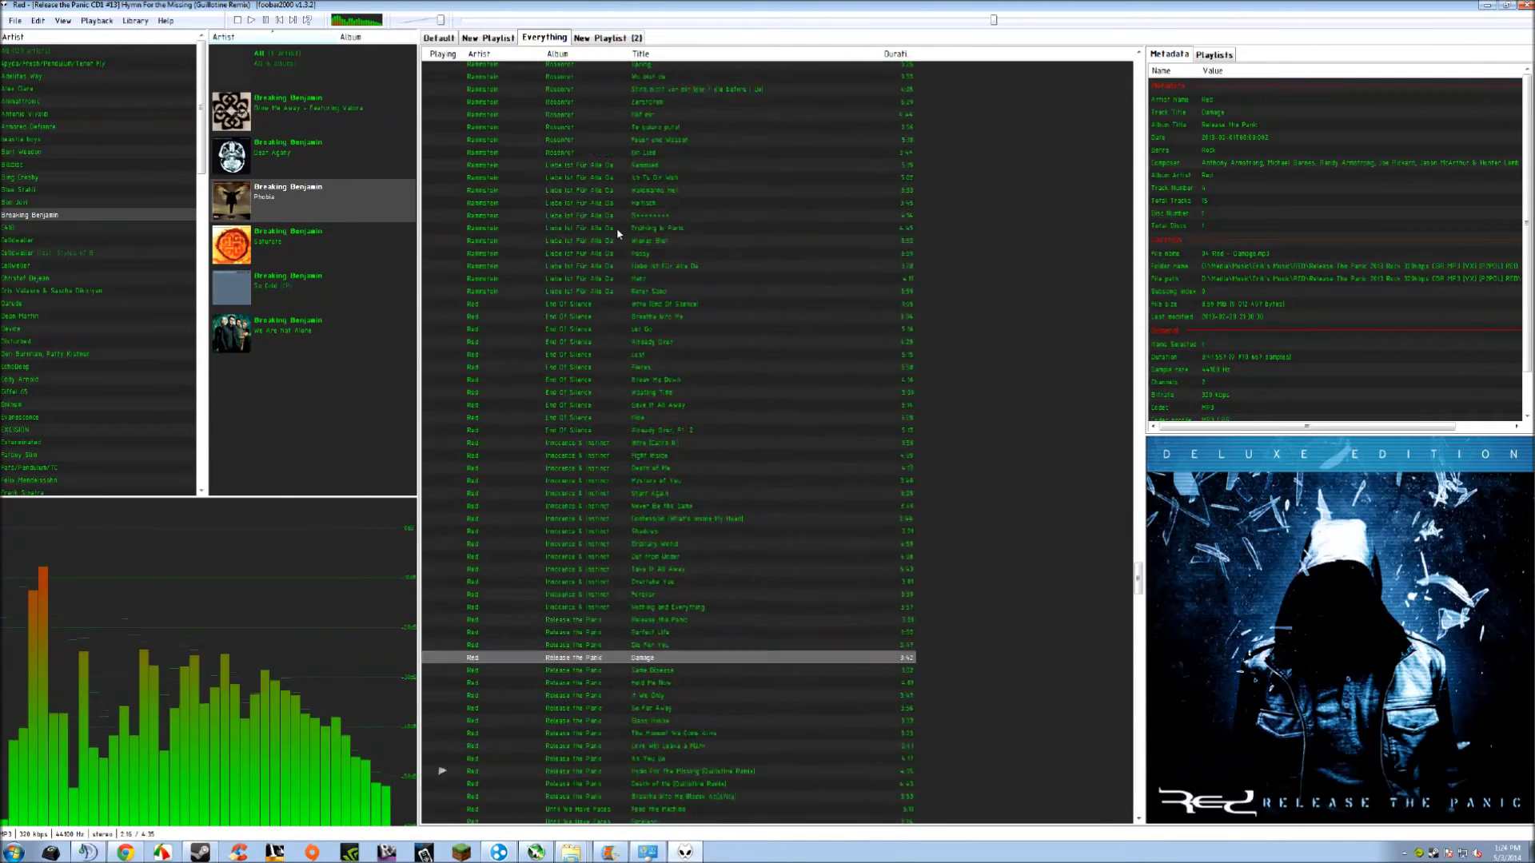
{"action": "scroll", "coordinate": [617, 234], "scroll_direction": "down", "scroll_amount": 12}
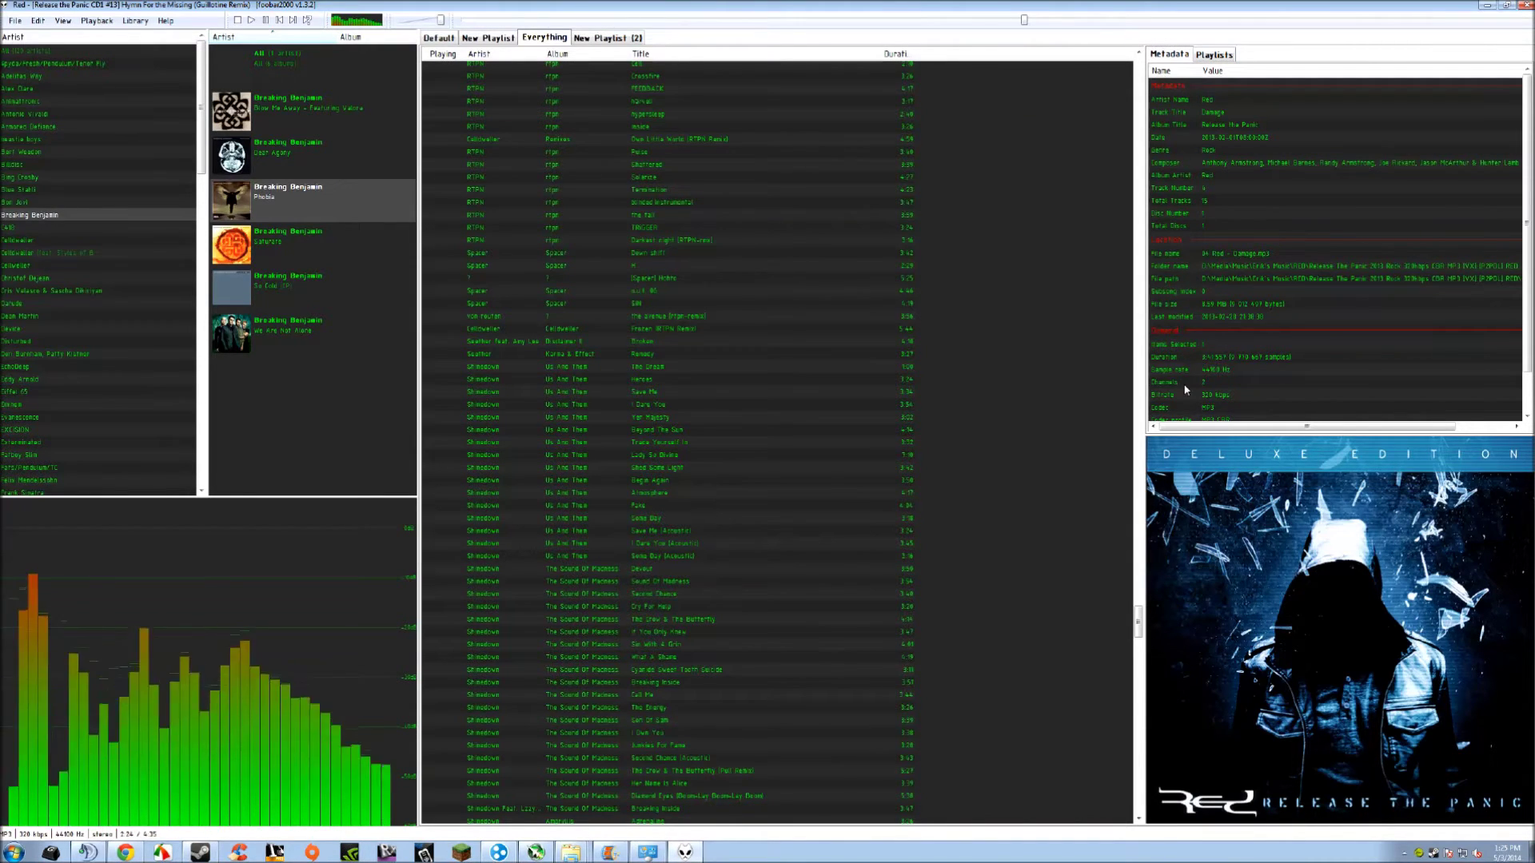
Create a new playlist, add the RTPN track Termination from the Everything playlist and view its contents
{"action": "left_click", "coordinate": [1216, 56]}
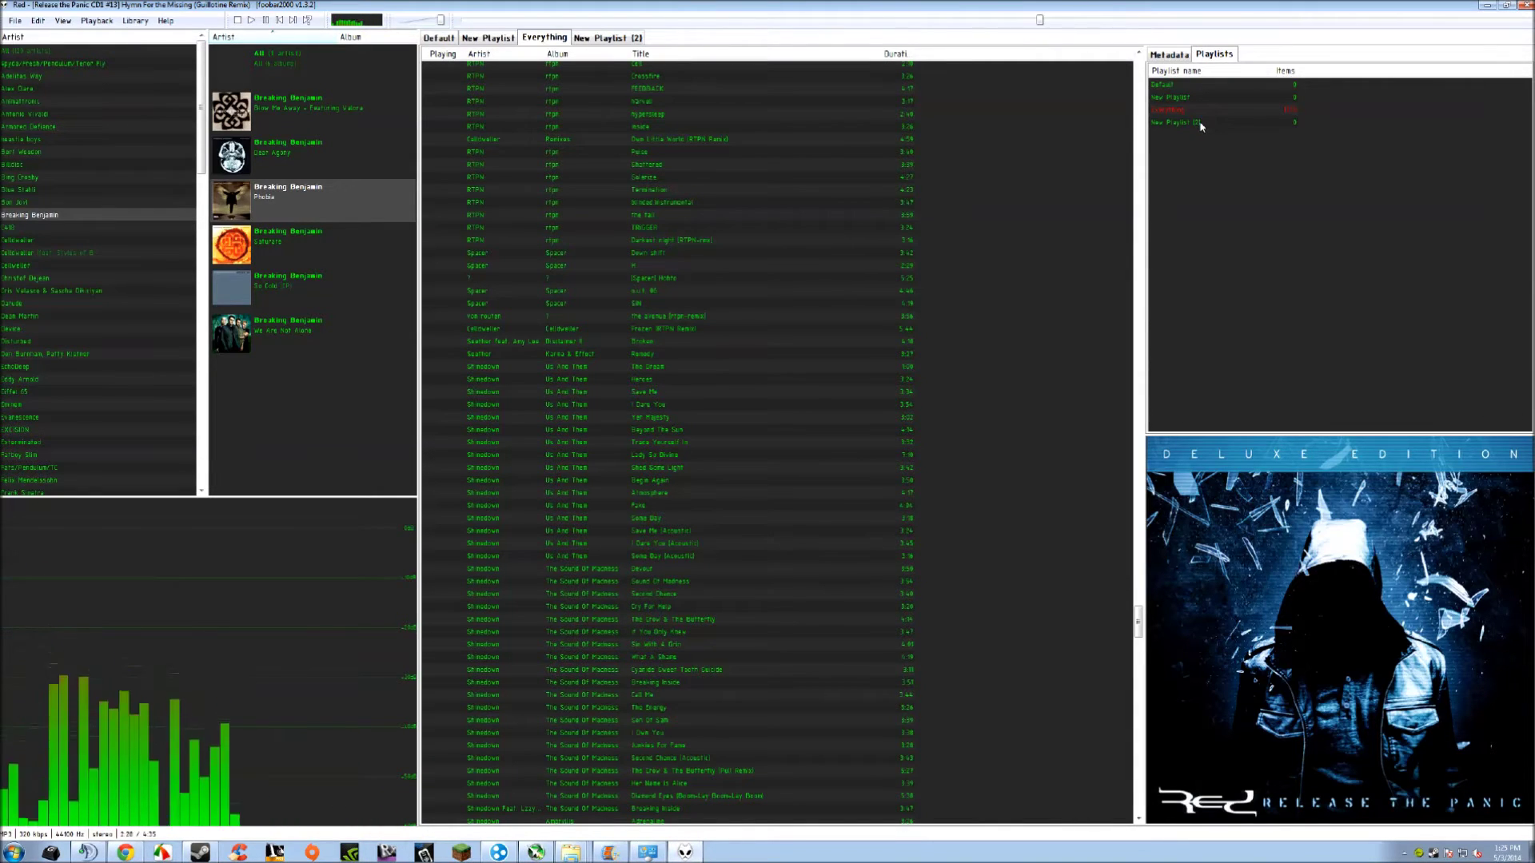
{"action": "right_click", "coordinate": [1212, 187]}
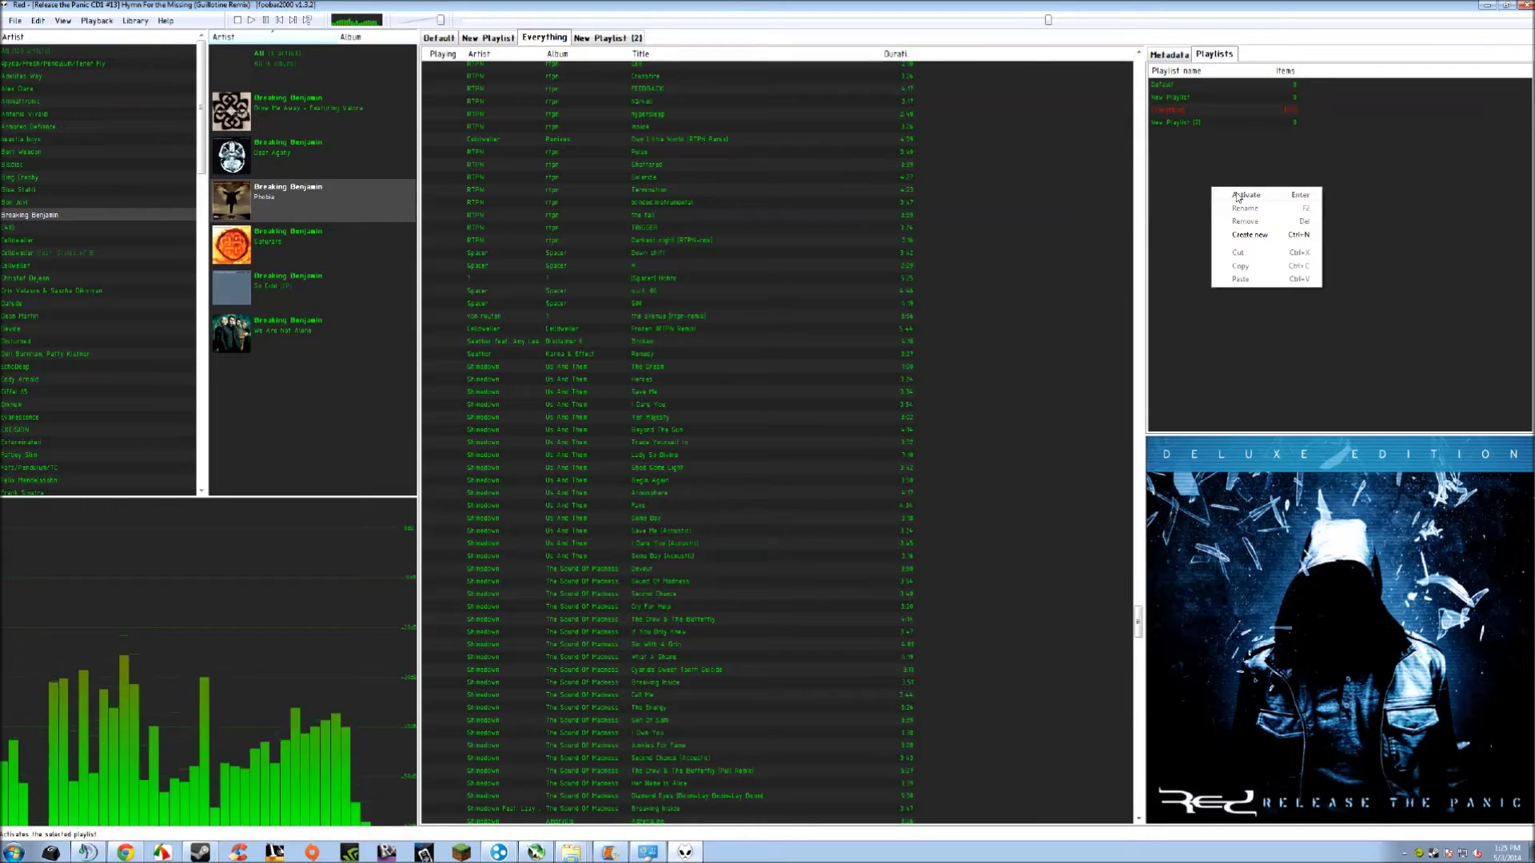
{"action": "left_click", "coordinate": [1249, 235]}
{"action": "left_click", "coordinate": [692, 192]}
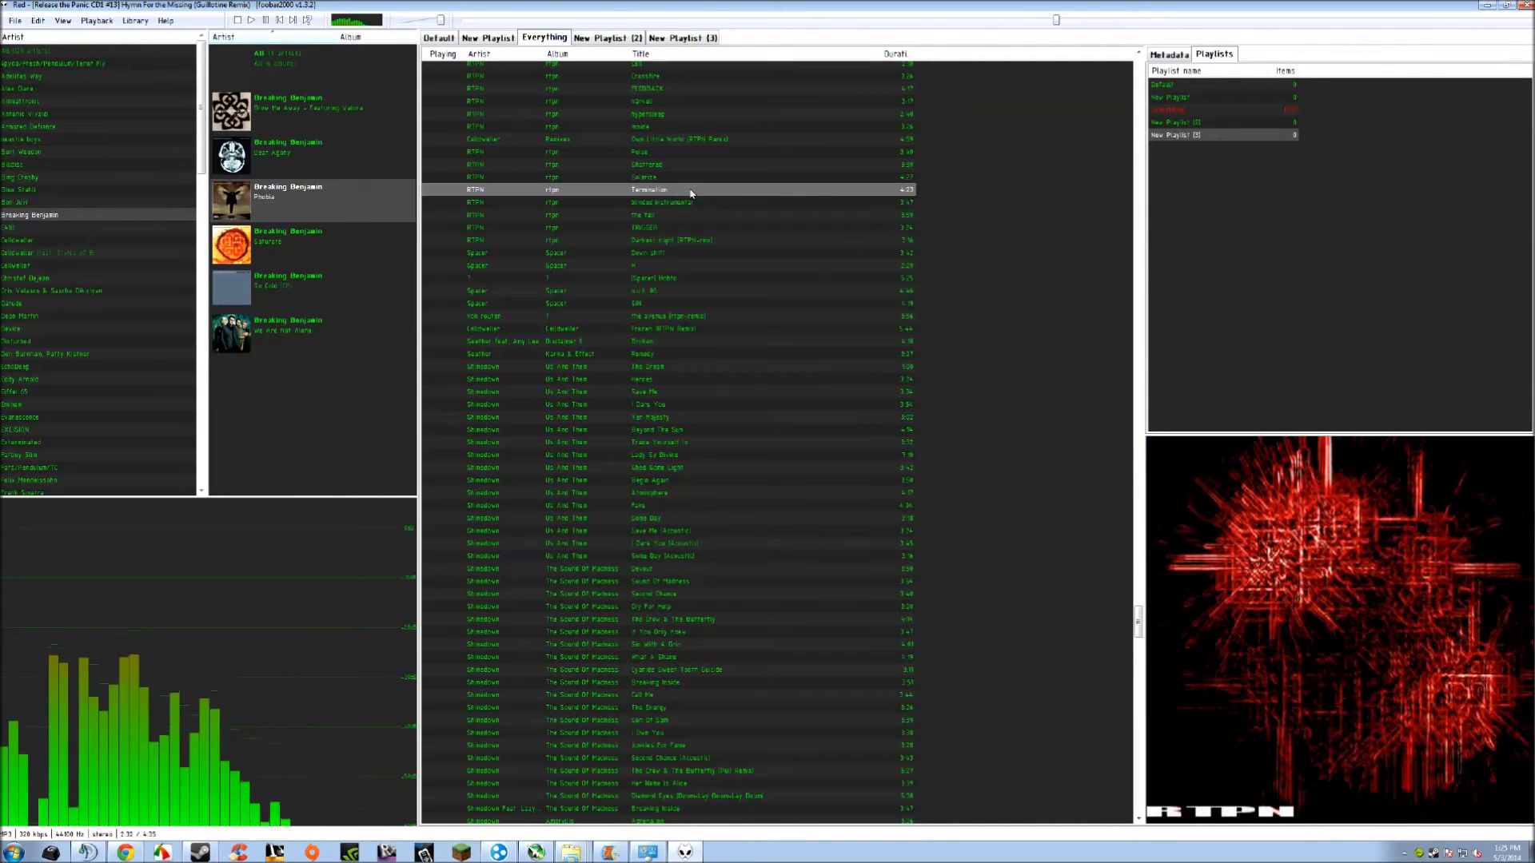
{"action": "left_click_drag", "start_coordinate": [692, 192], "coordinate": [1188, 136]}
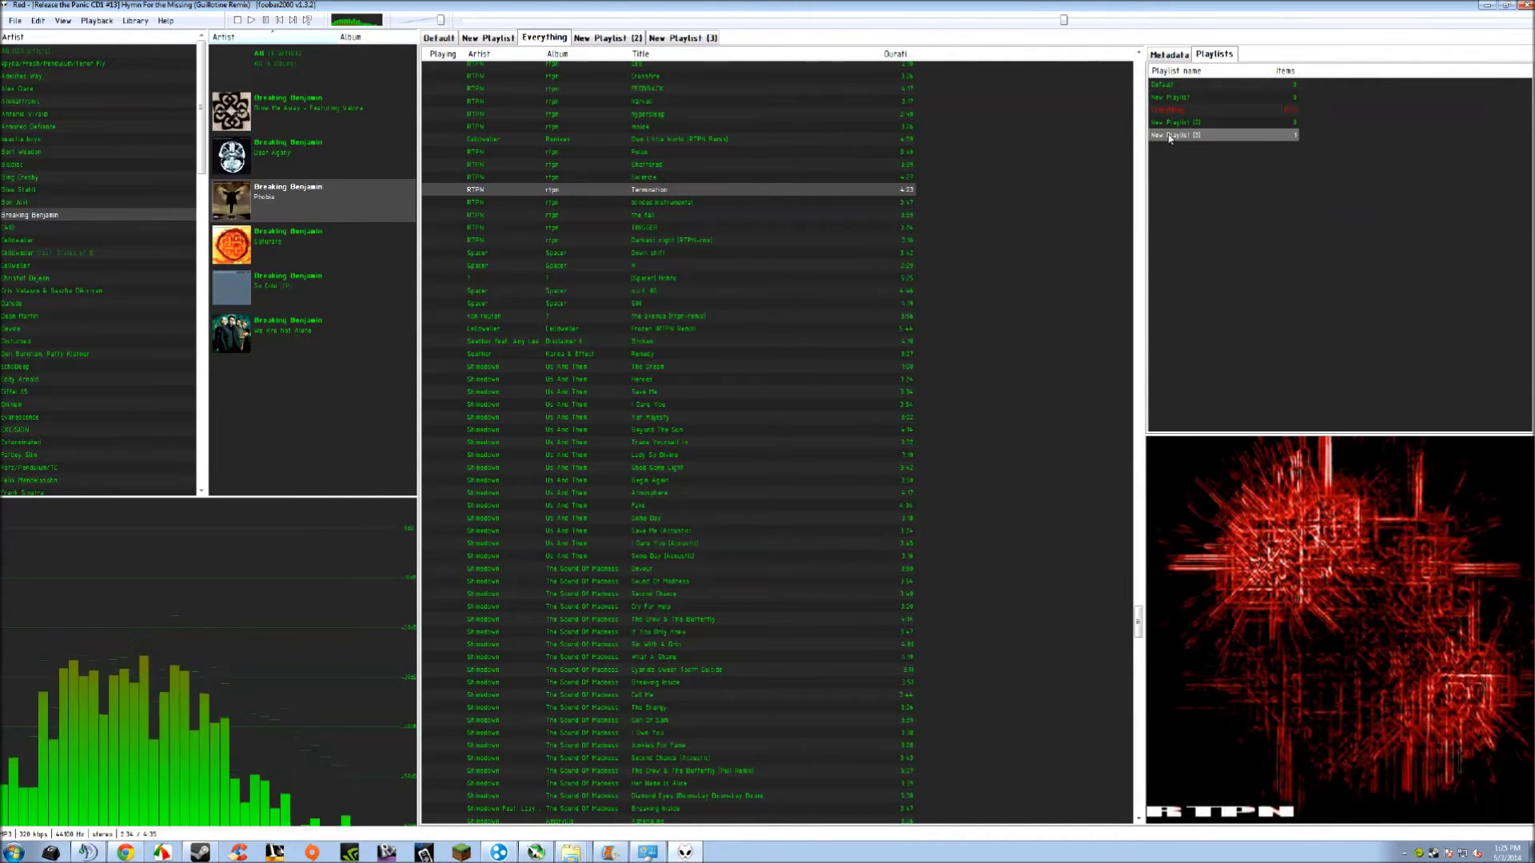
{"action": "left_click", "coordinate": [1170, 138]}
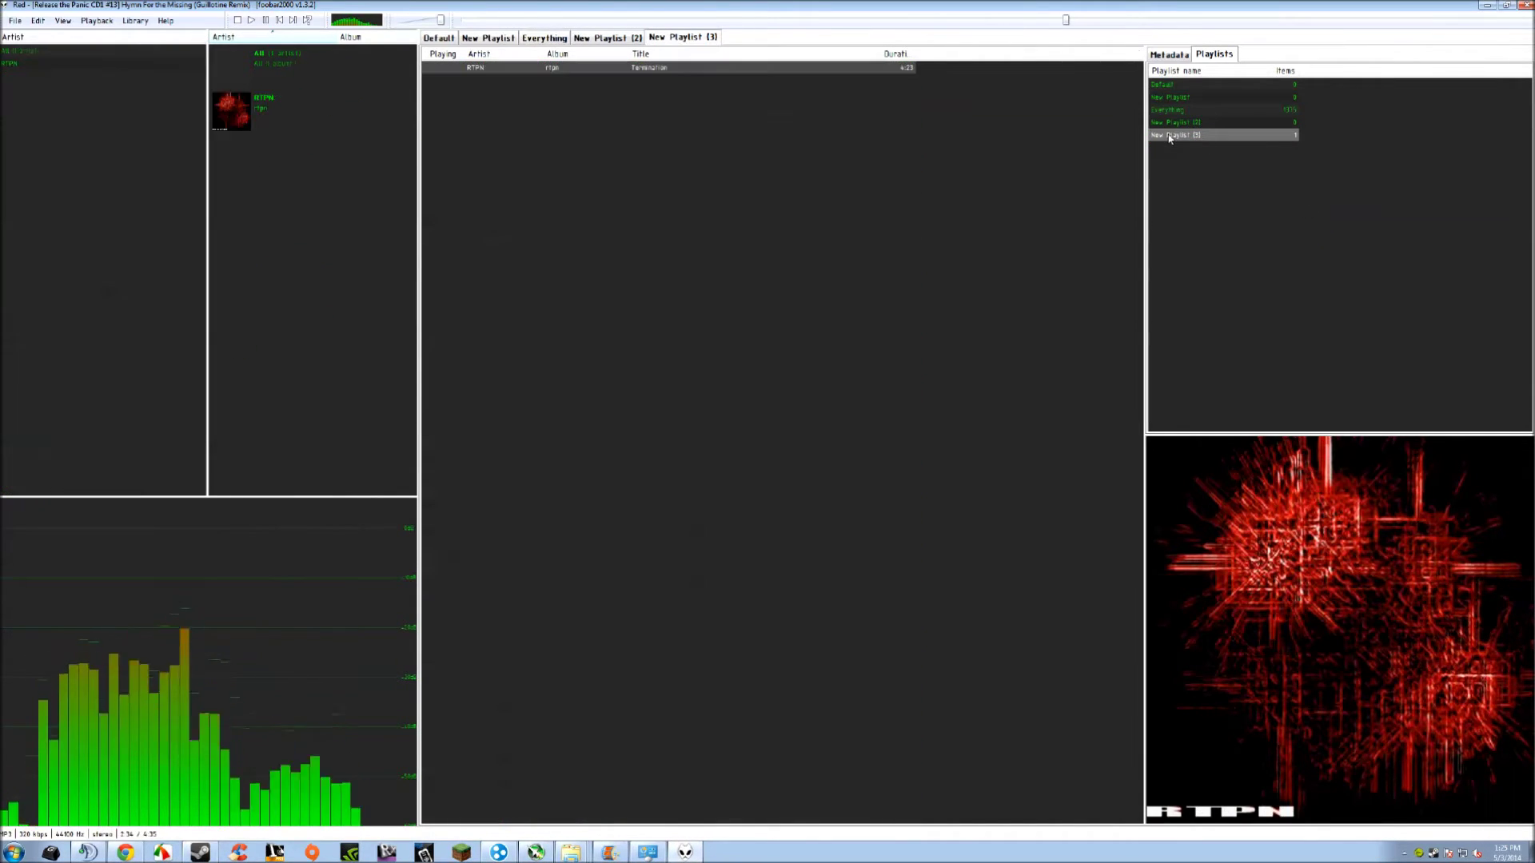
View New Playlist and New Playlist (2), and return to the Everything playlist
{"action": "left_click", "coordinate": [498, 38]}
{"action": "left_click", "coordinate": [608, 38]}
{"action": "left_click", "coordinate": [544, 38]}
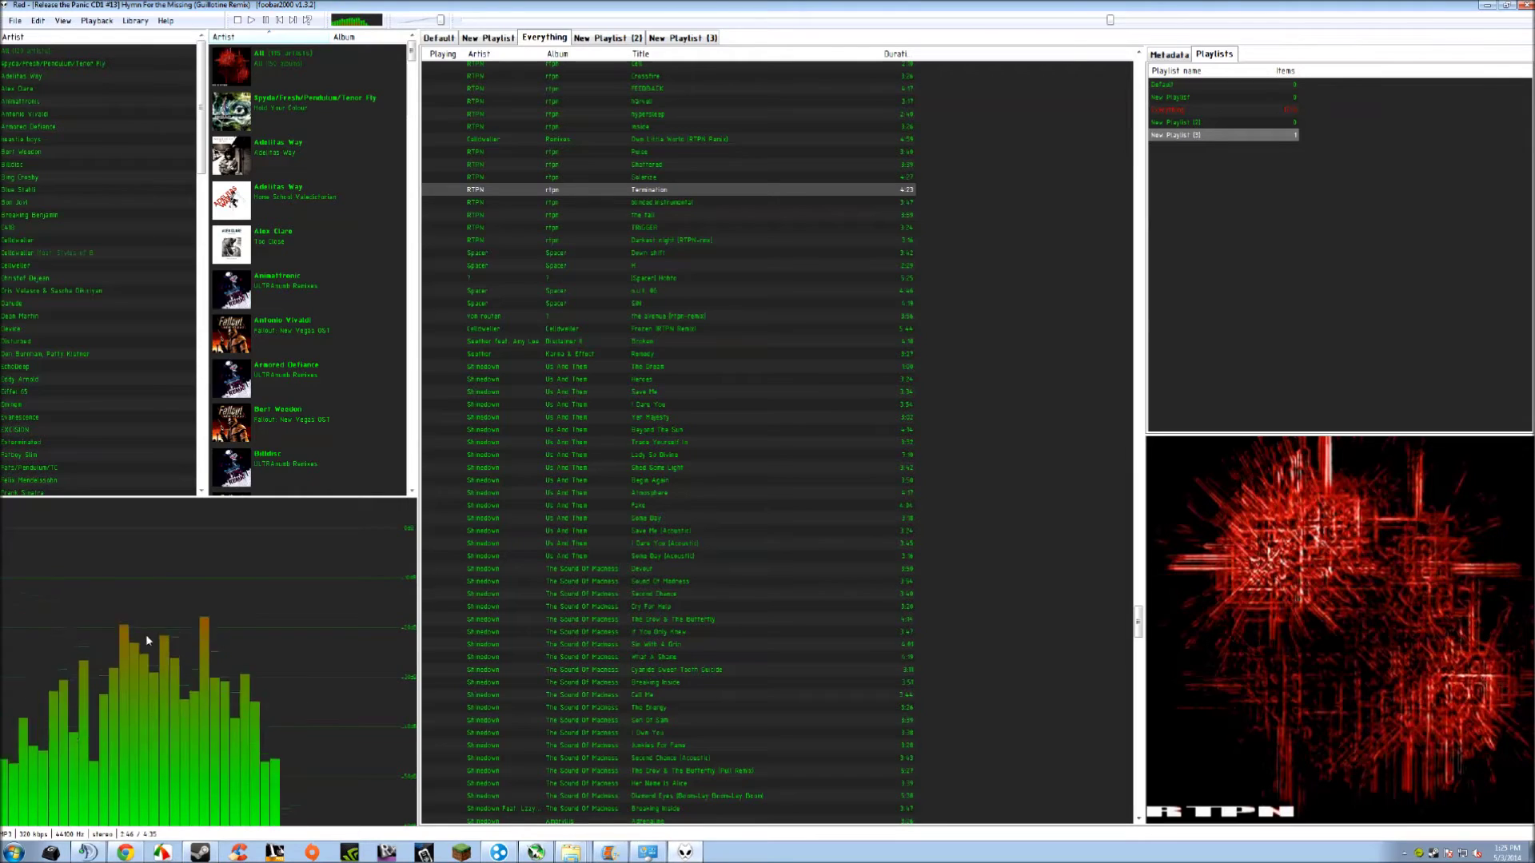
Set the spectrum visualisation to 20 bands
{"action": "right_click", "coordinate": [290, 595]}
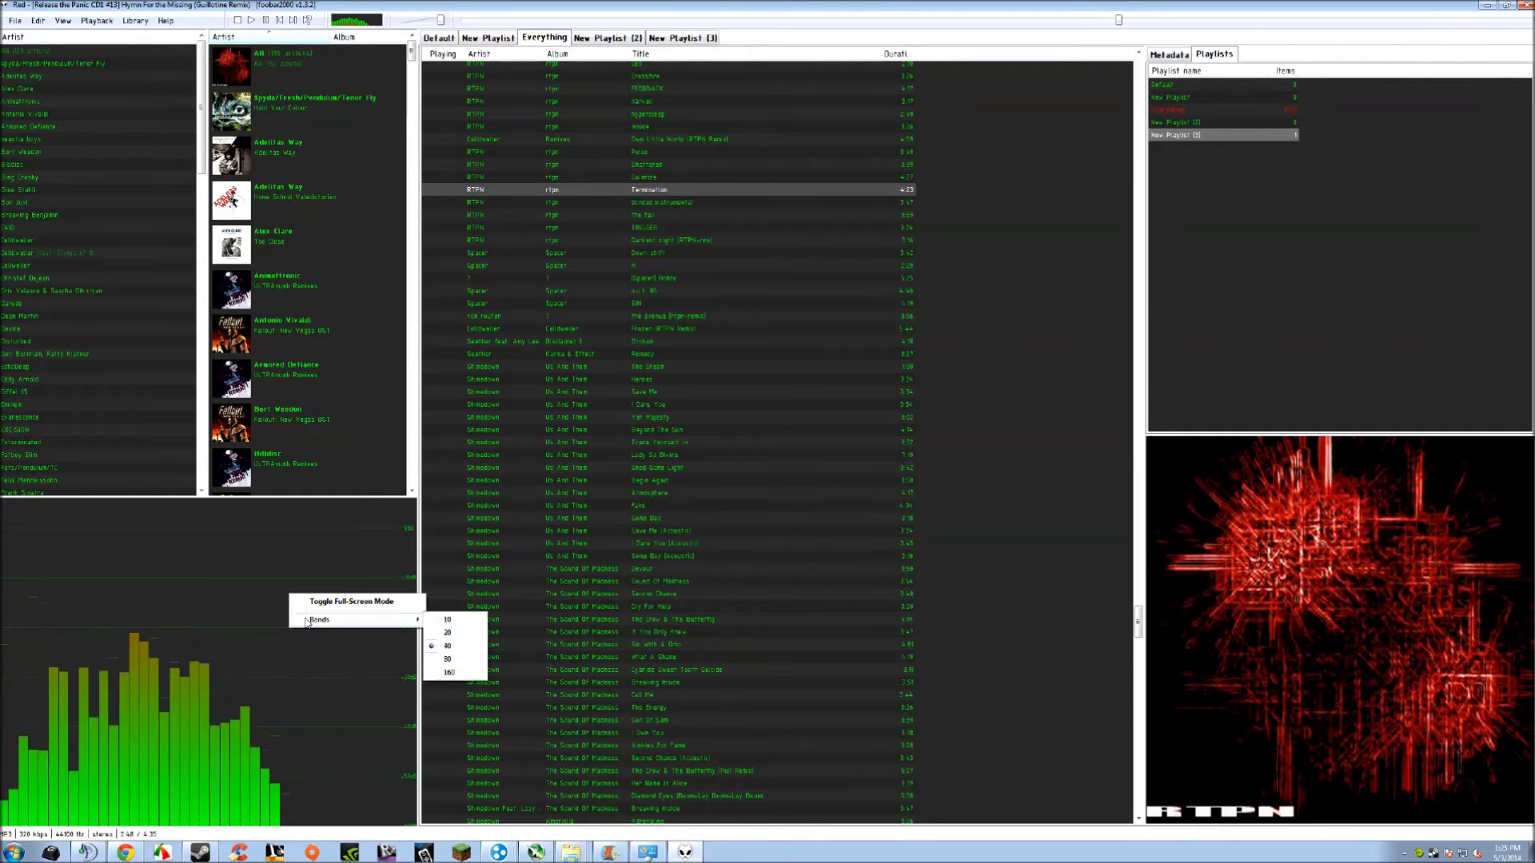
{"action": "left_click", "coordinate": [229, 627]}
{"action": "right_click", "coordinate": [230, 626]}
{"action": "mouse_move", "coordinate": [336, 650]}
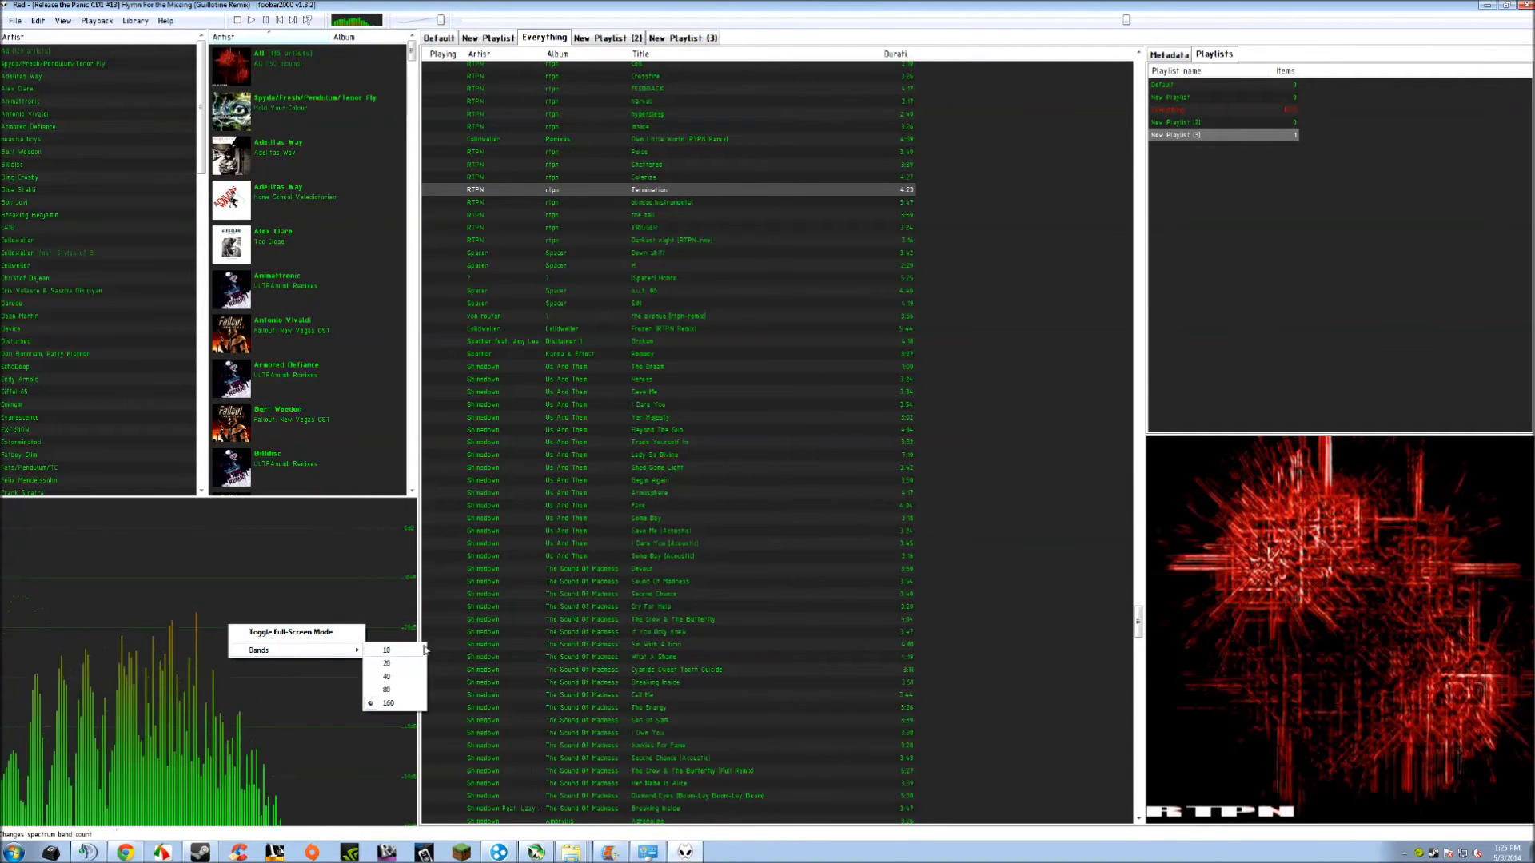
{"action": "left_click", "coordinate": [386, 662]}
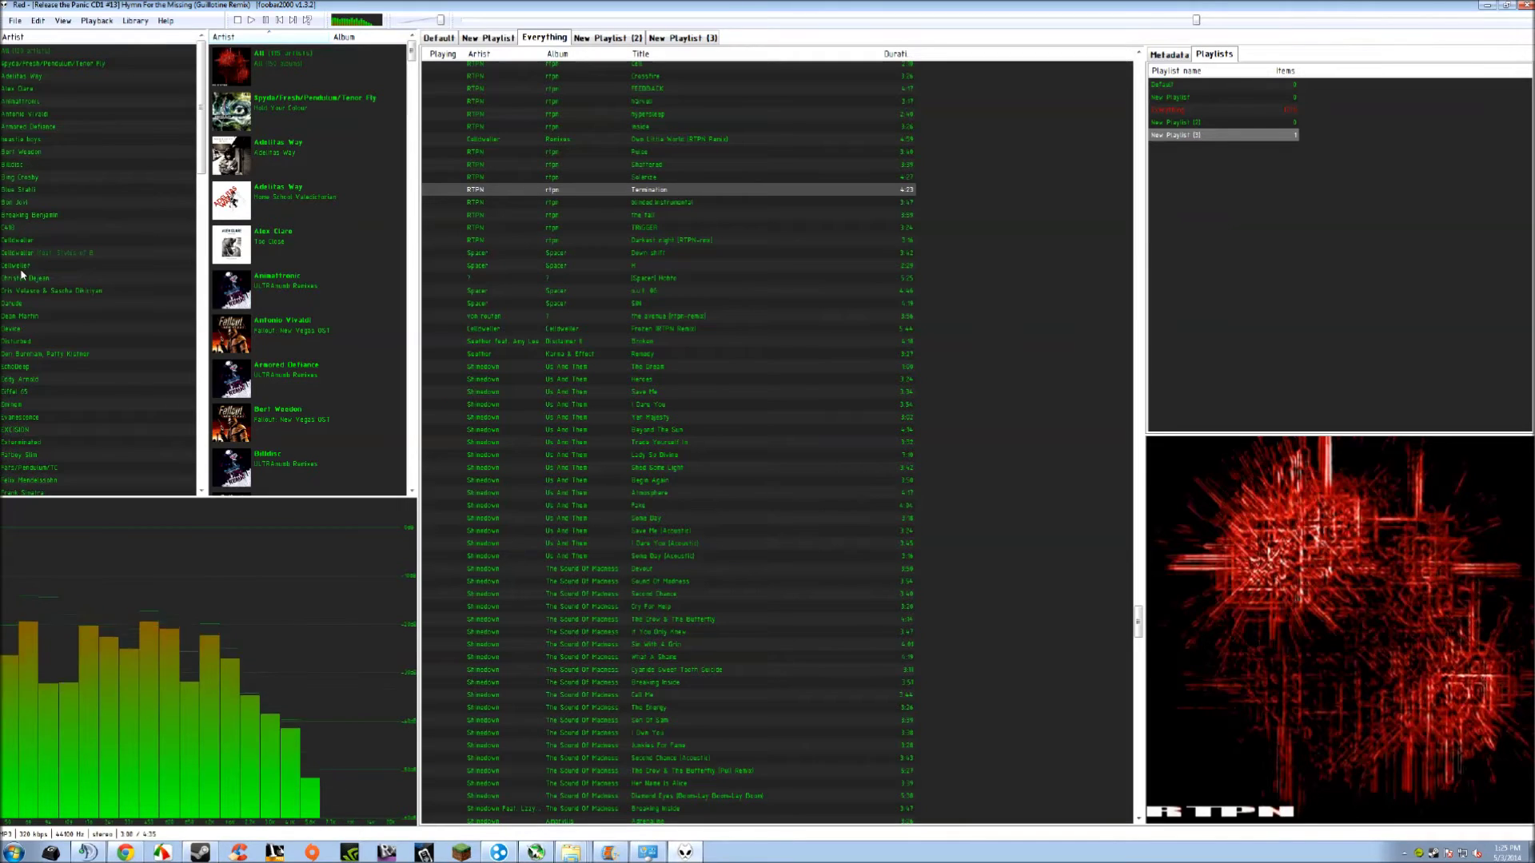
Look up Blue Stahli's album The Devil (Chapter 01) and The Glitch Mob's album More Voltage through the artist filter
{"action": "left_click", "coordinate": [32, 190]}
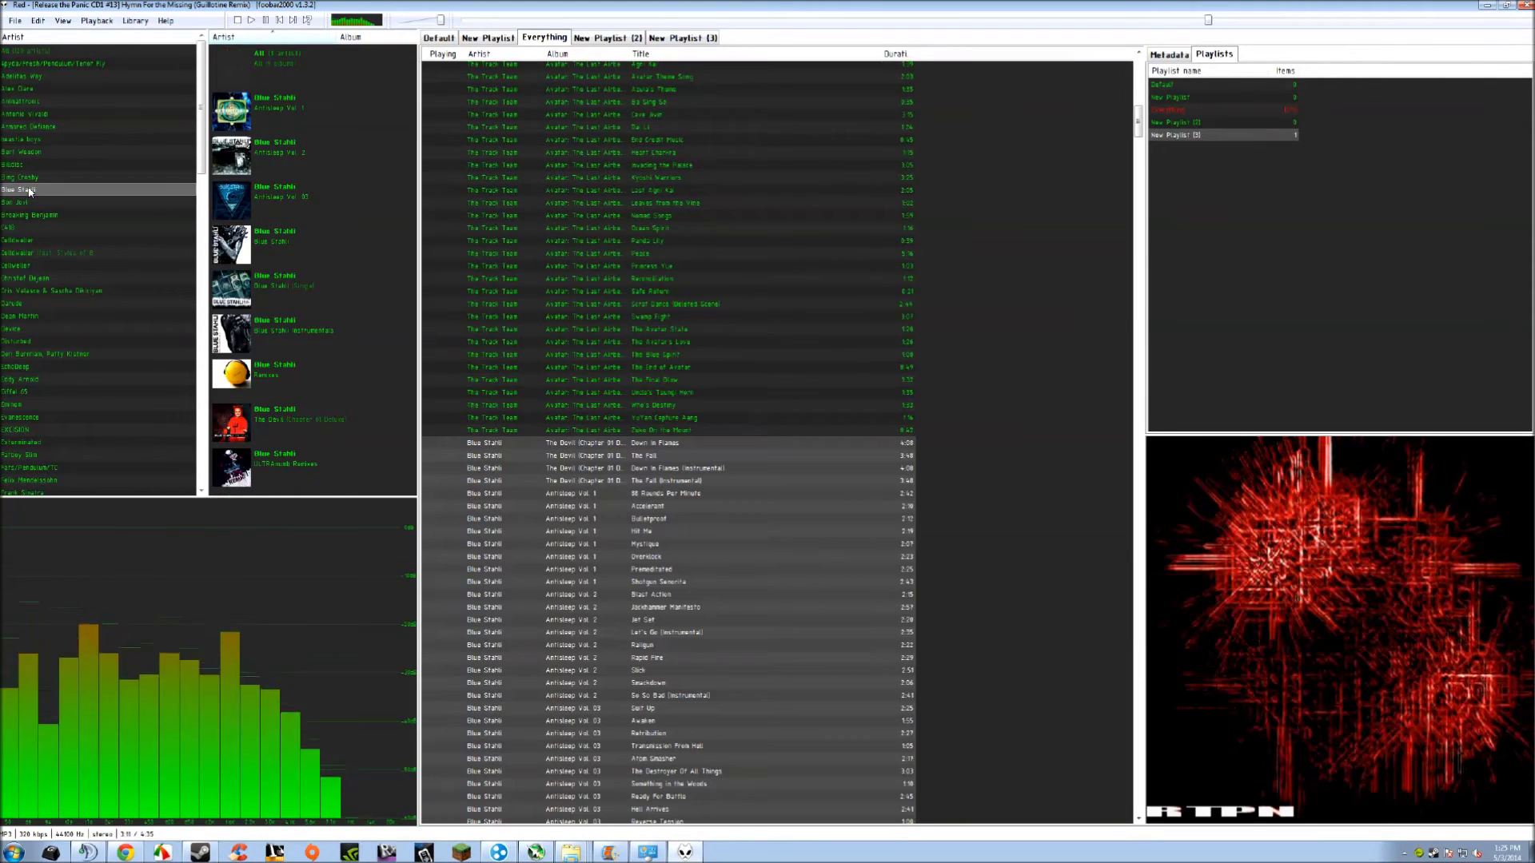
{"action": "left_click", "coordinate": [285, 414]}
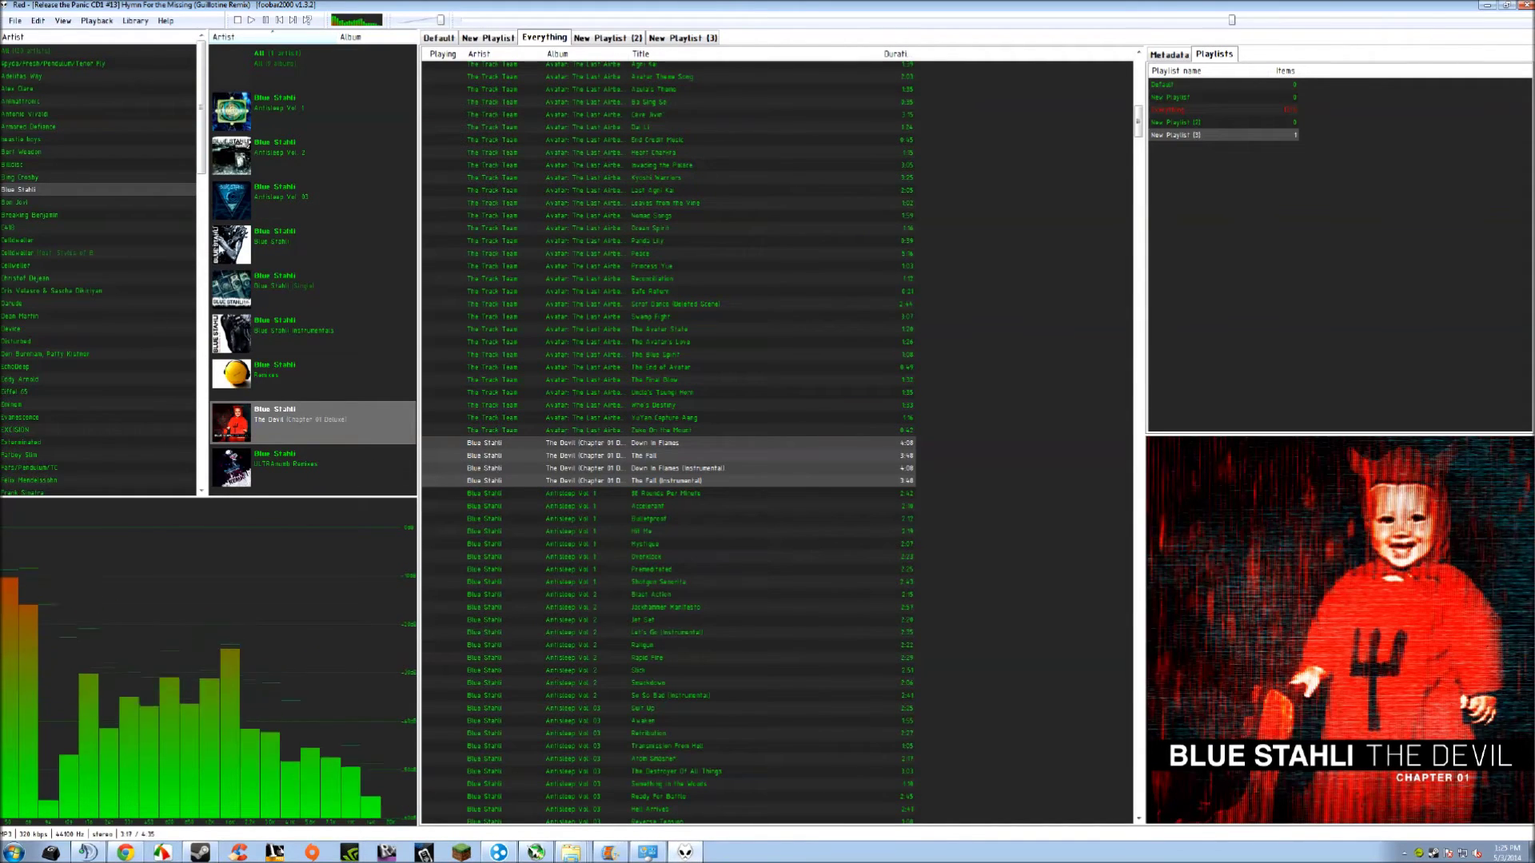
{"action": "left_click_drag", "start_coordinate": [202, 166], "coordinate": [171, 418]}
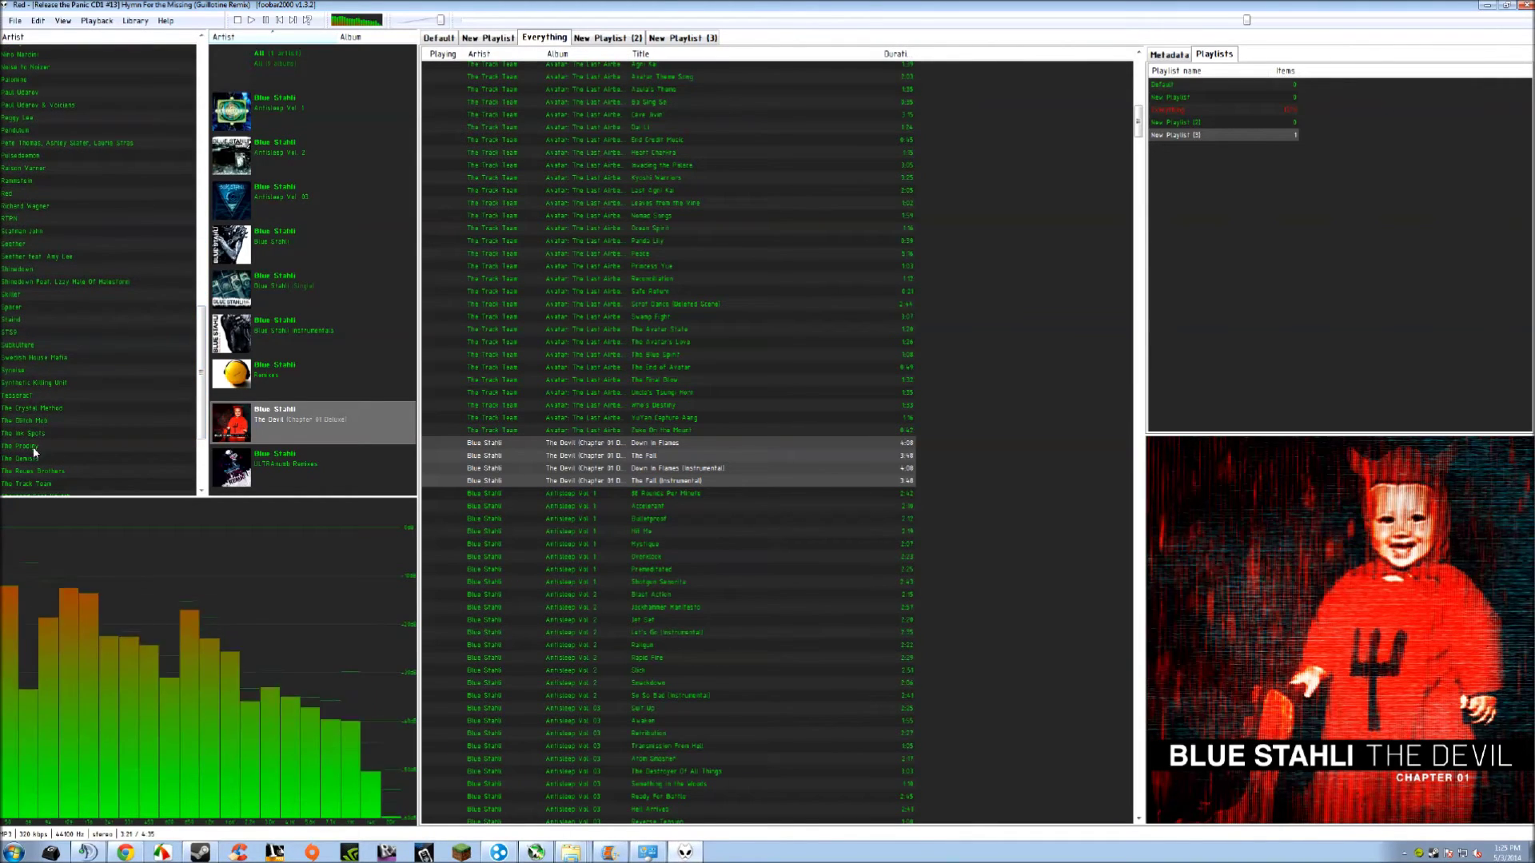
{"action": "left_click", "coordinate": [32, 420]}
{"action": "left_click", "coordinate": [269, 240]}
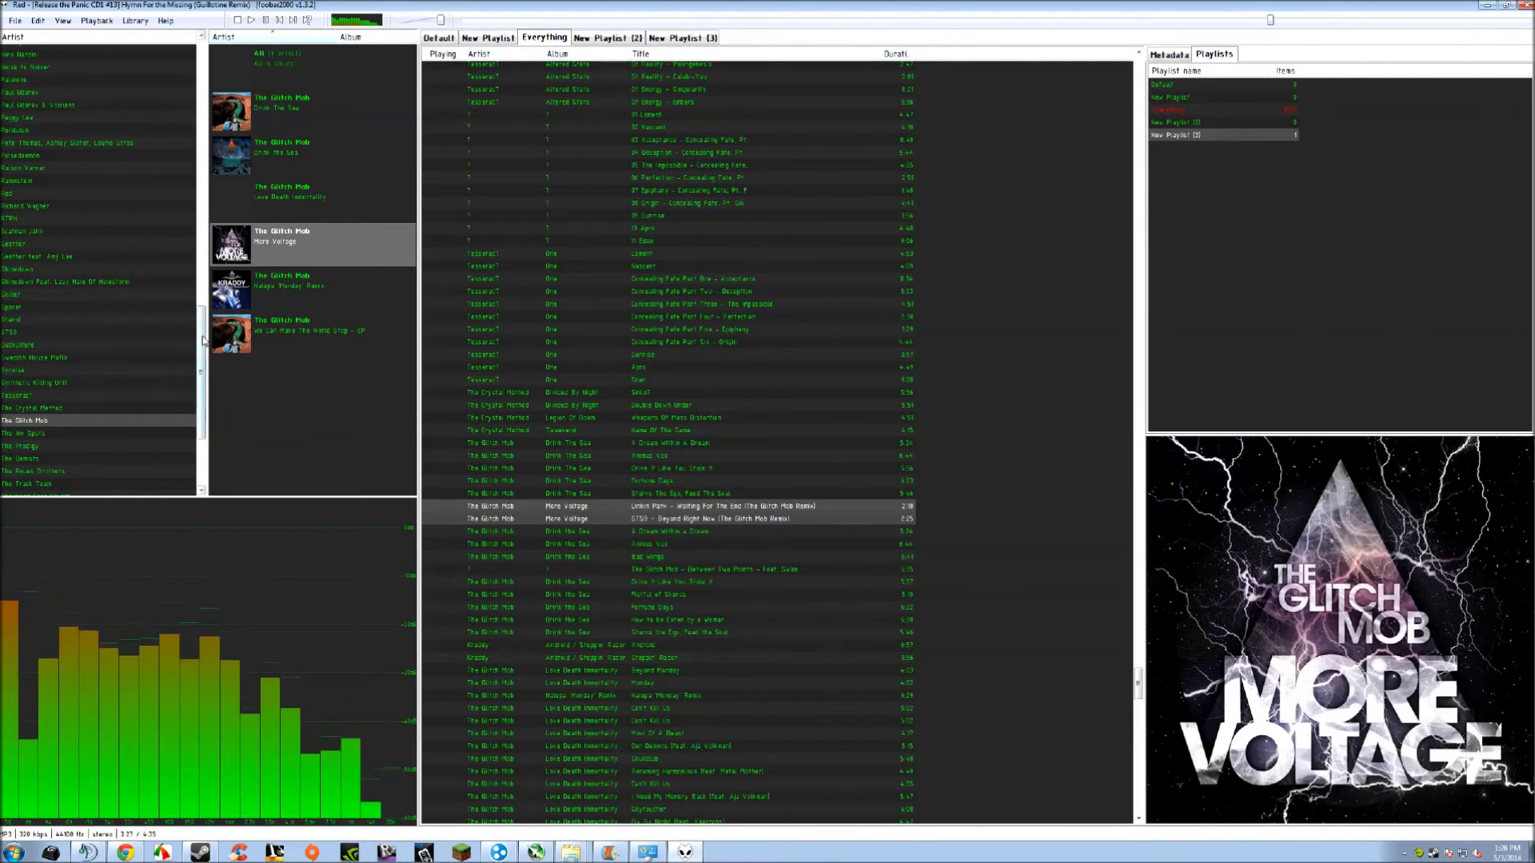
{"action": "left_click_drag", "start_coordinate": [203, 340], "coordinate": [203, 76]}
Change the interface text colour to orange in the colour and font preferences, apply it and show the track metadata
{"action": "left_click", "coordinate": [16, 21]}
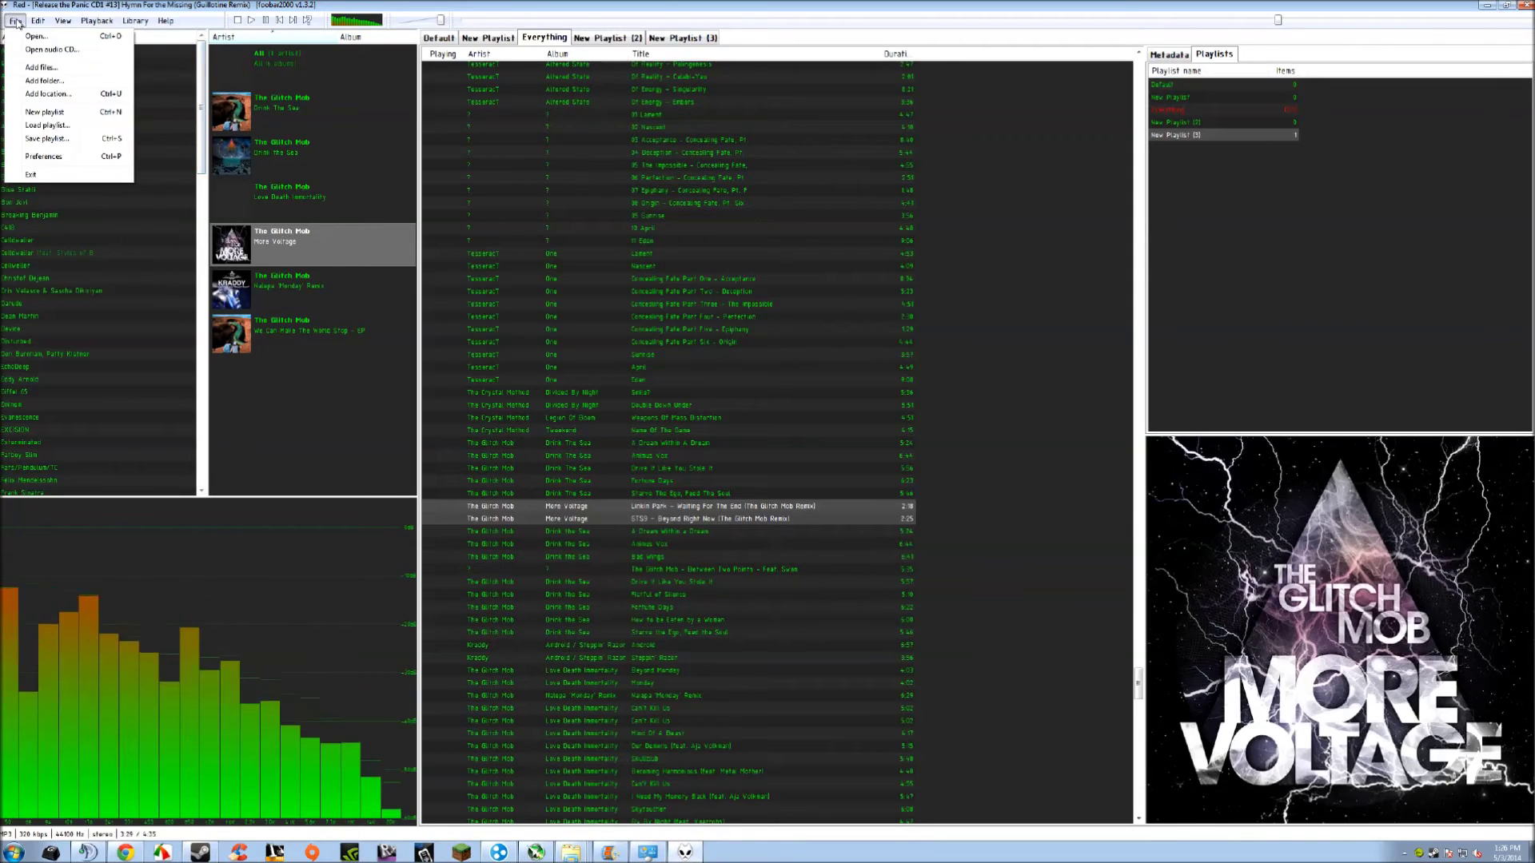
{"action": "left_click", "coordinate": [63, 156]}
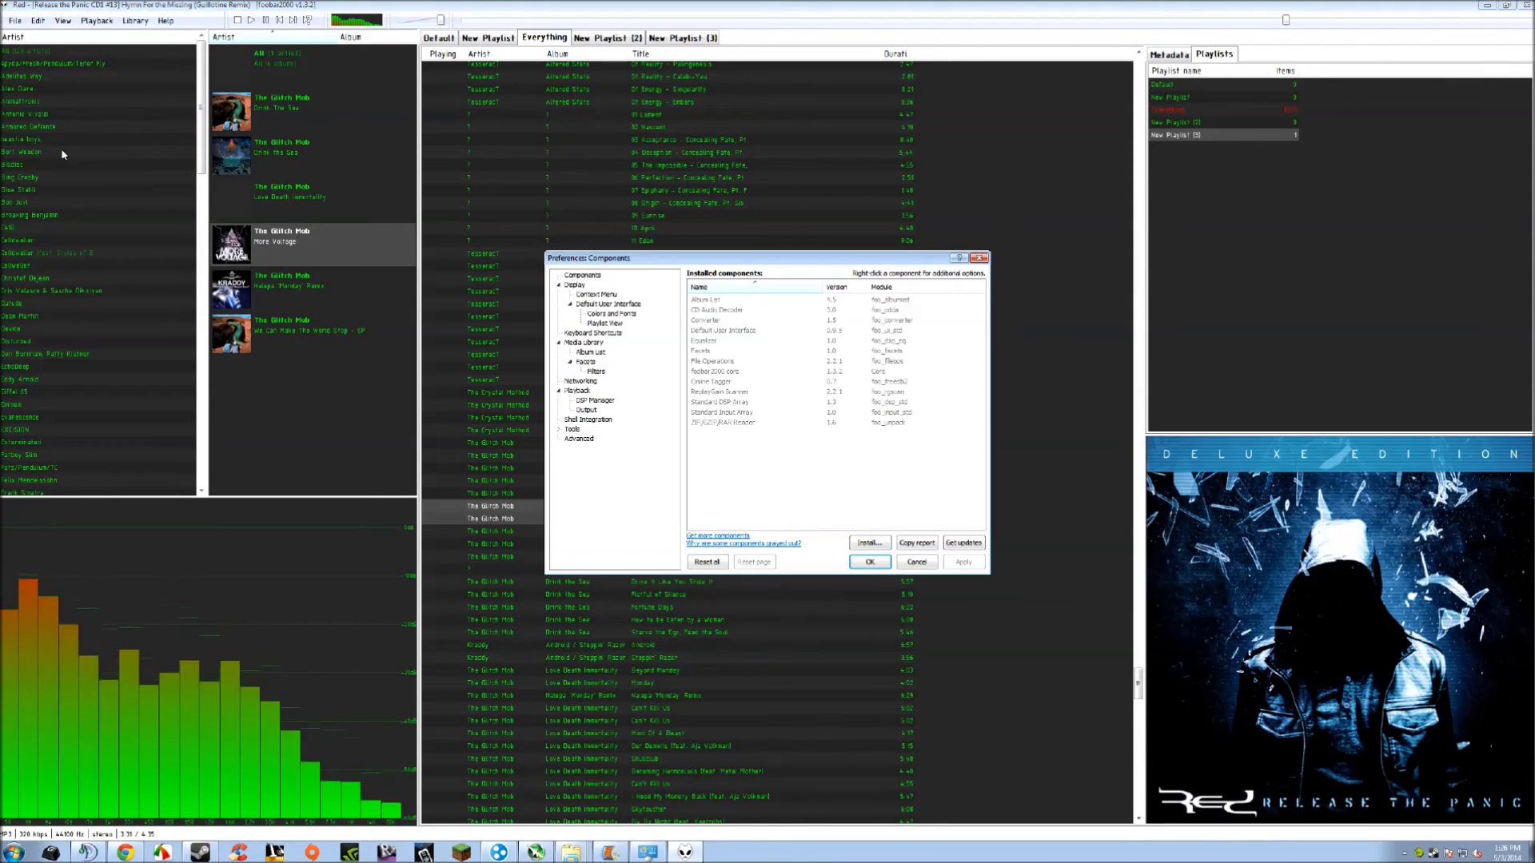
{"action": "left_click", "coordinate": [639, 315]}
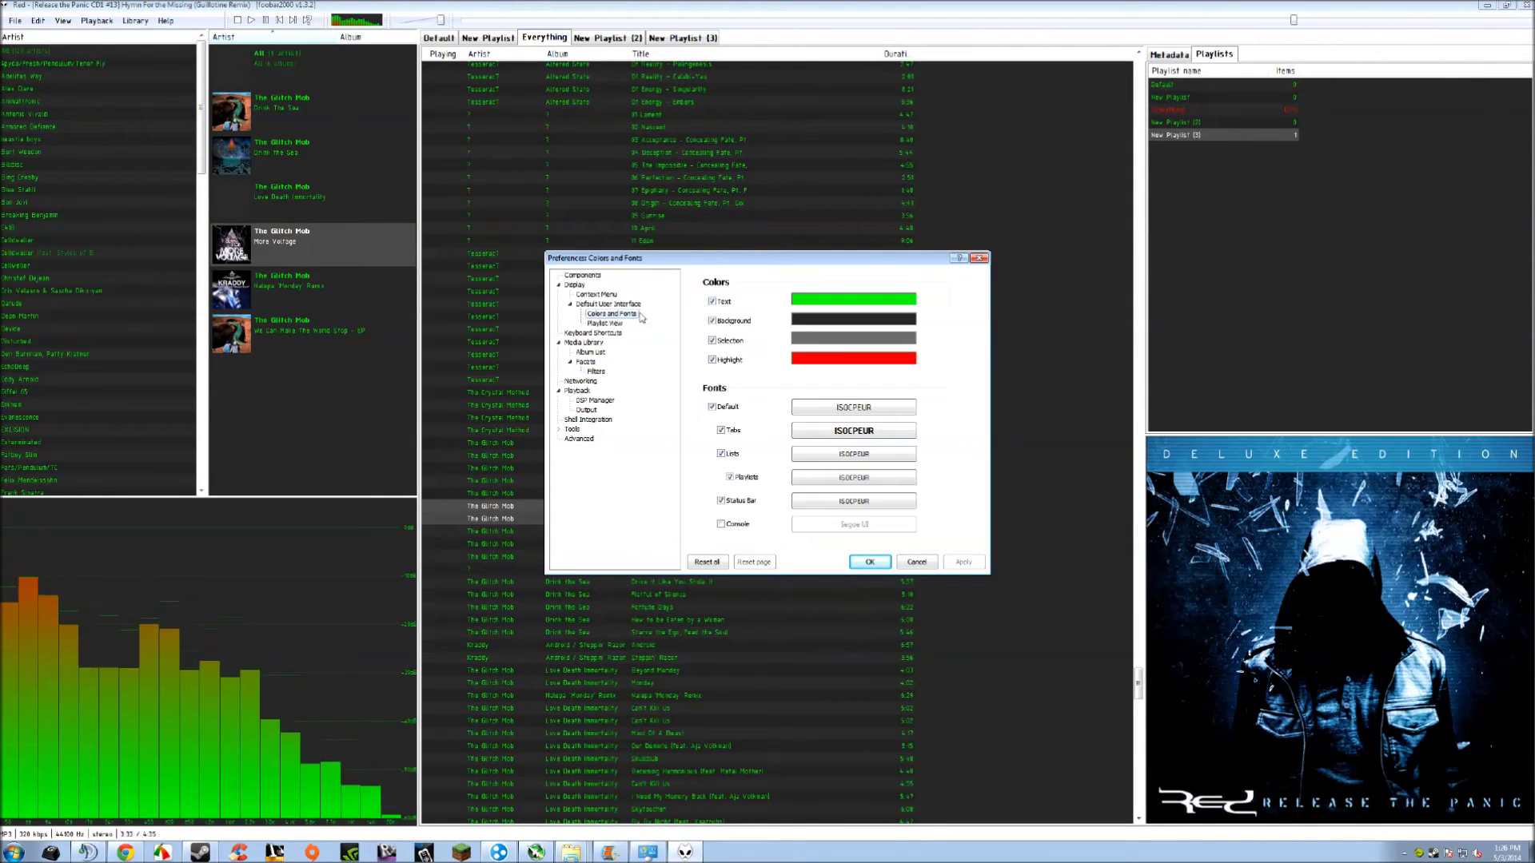
{"action": "left_click", "coordinate": [853, 299]}
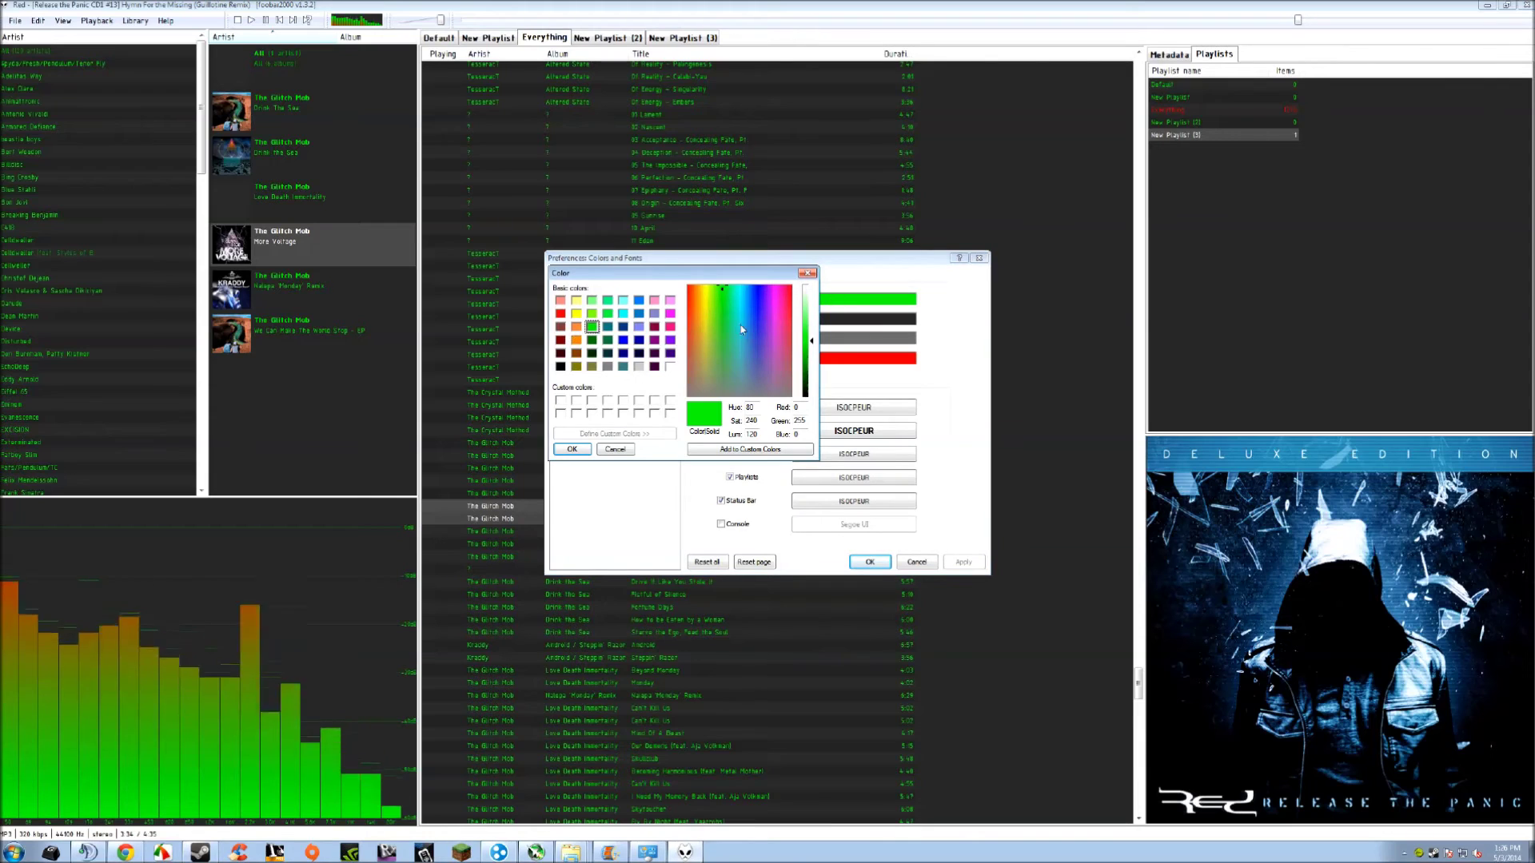
{"action": "left_click", "coordinate": [576, 341]}
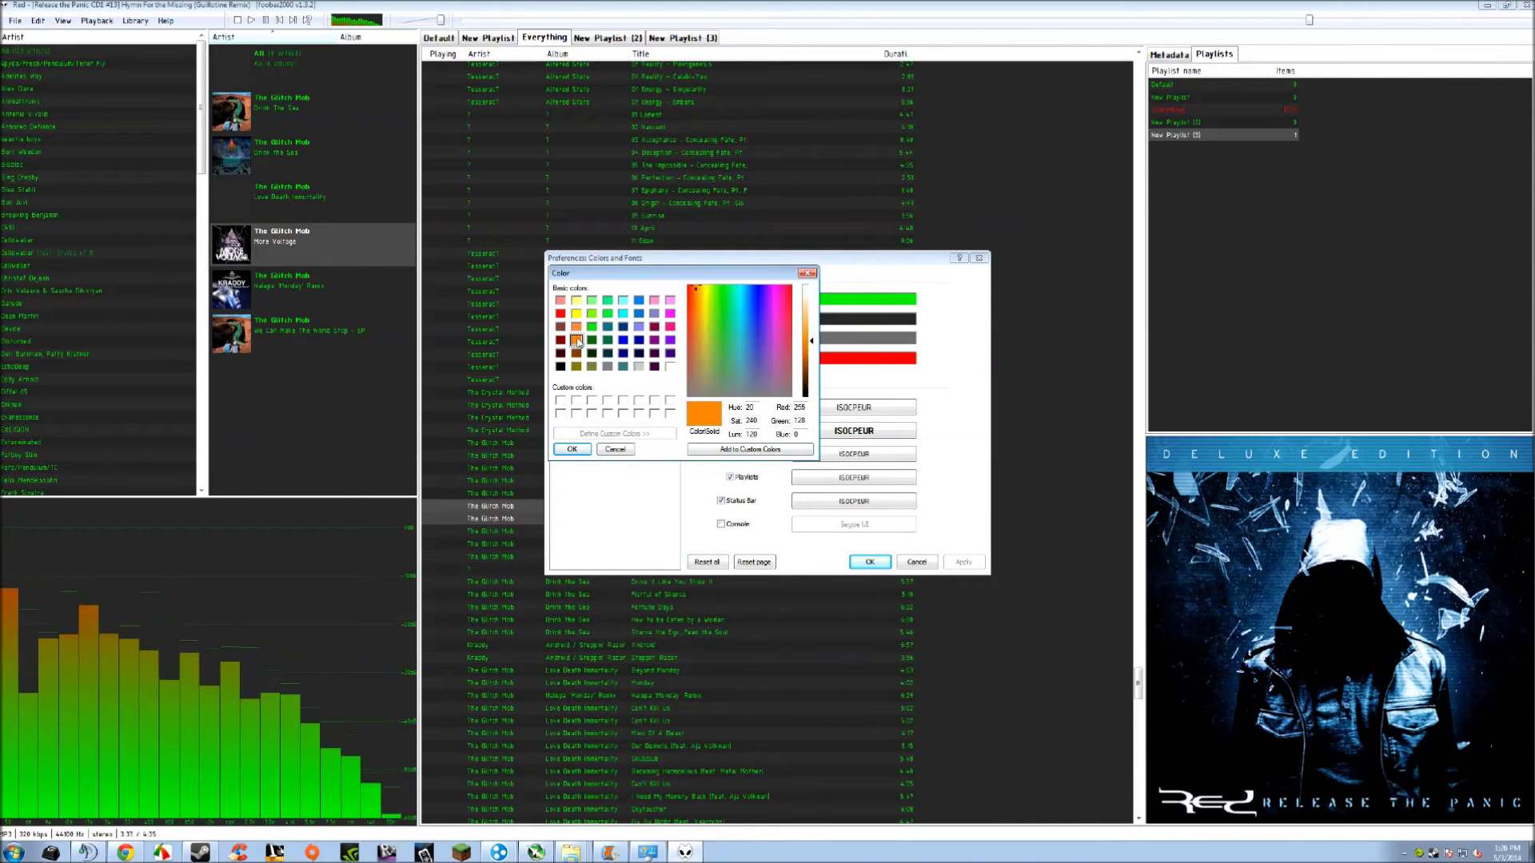
{"action": "left_click", "coordinate": [572, 450]}
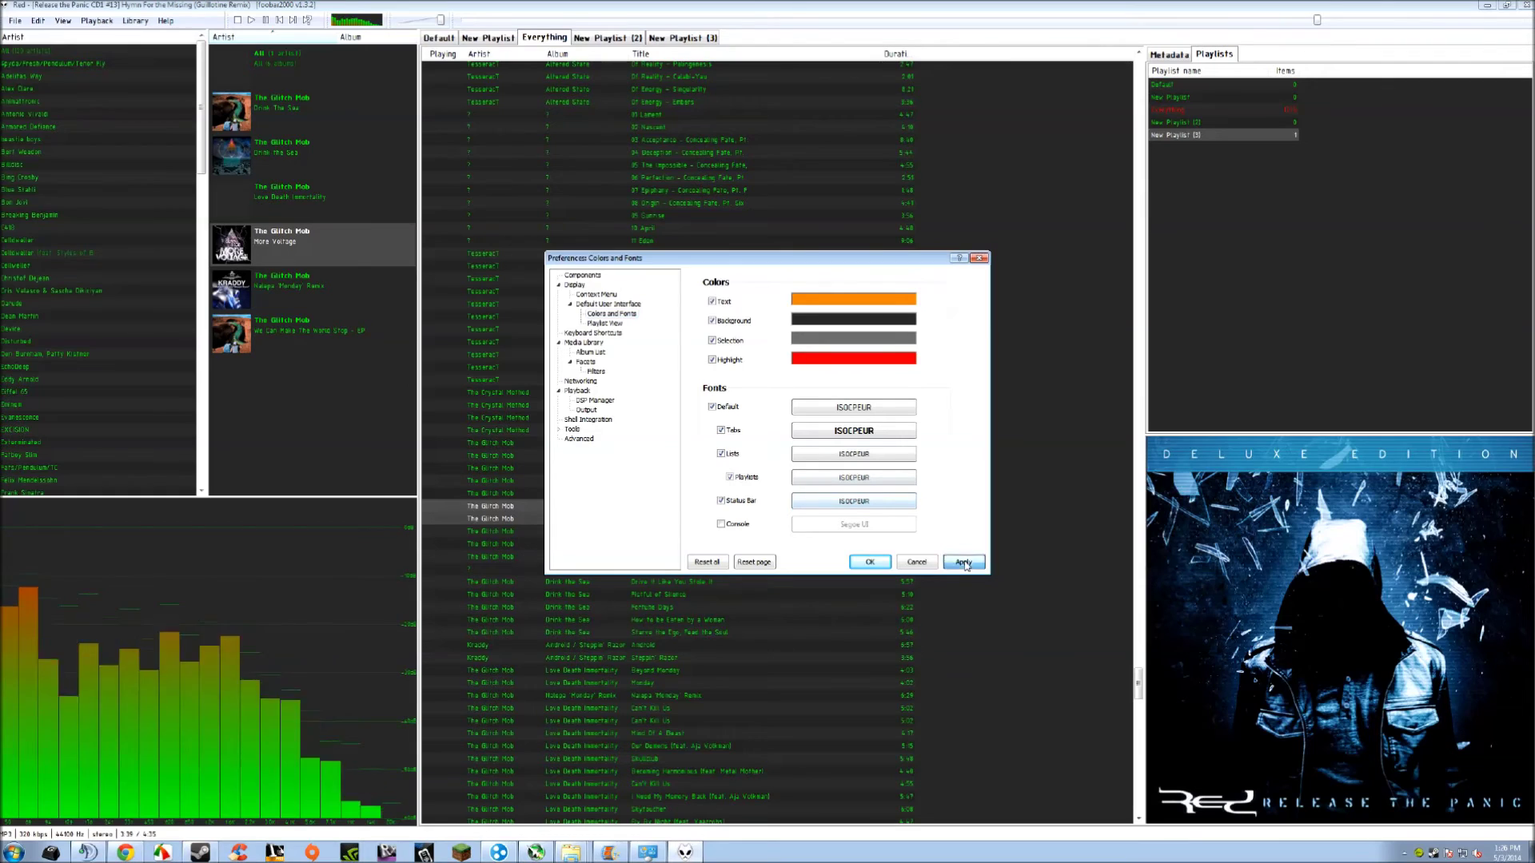
{"action": "left_click", "coordinate": [963, 562]}
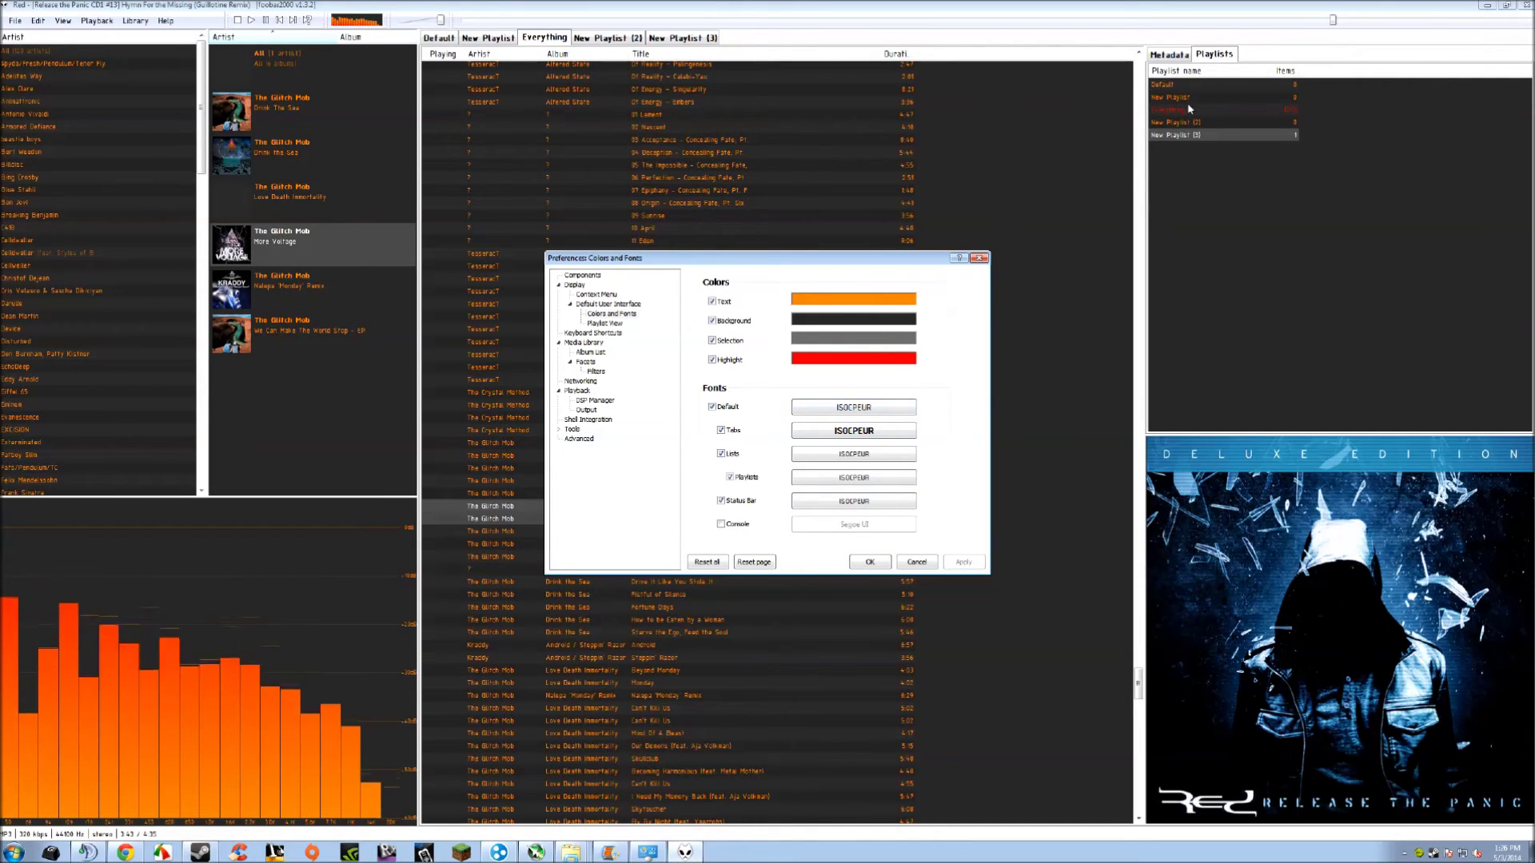
{"action": "left_click", "coordinate": [1169, 53]}
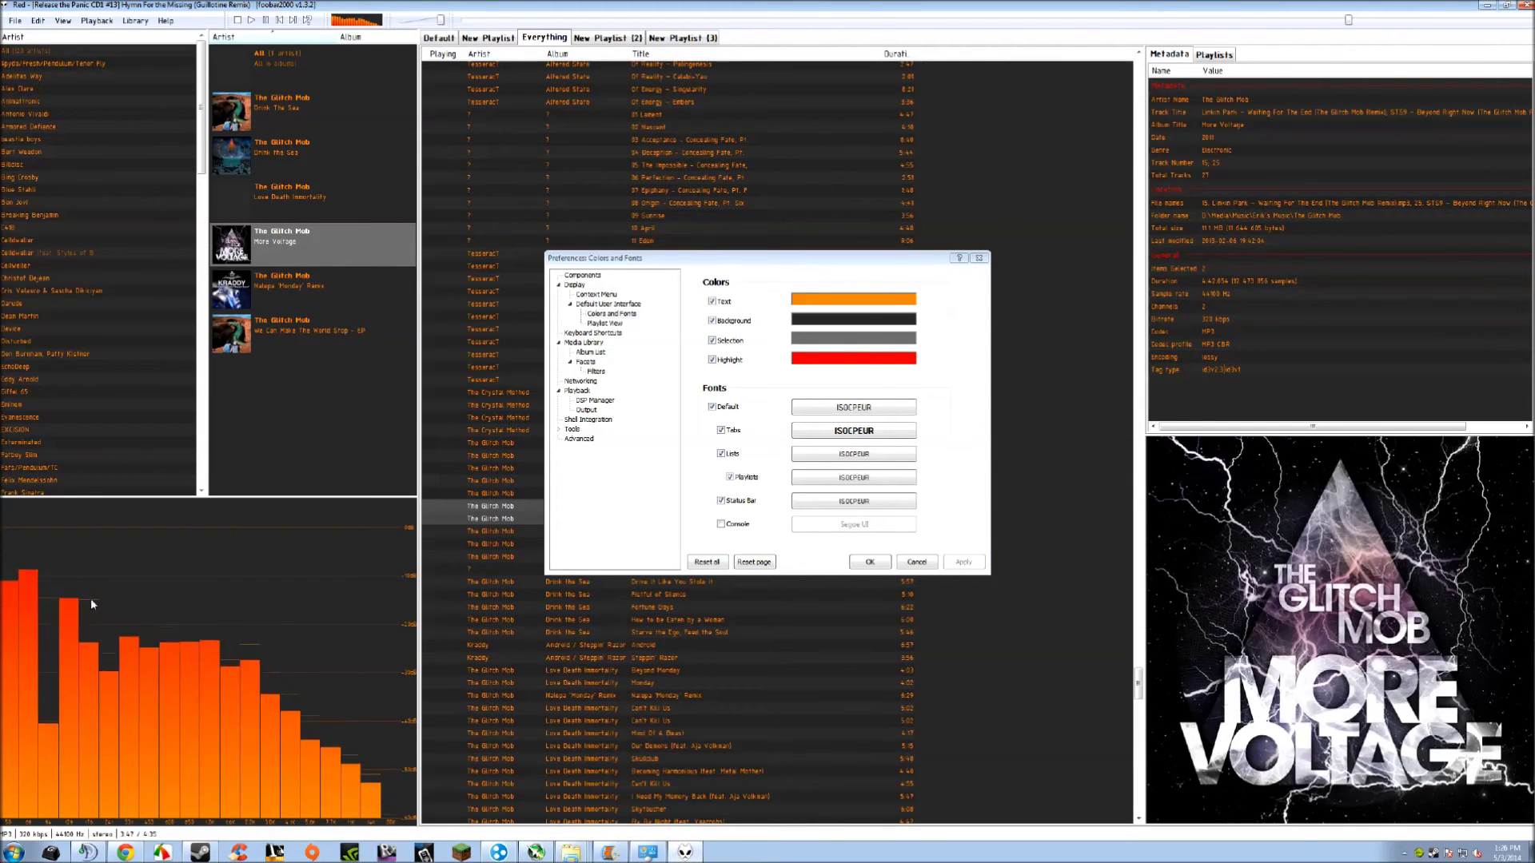
Review the preferences for keyboard shortcuts, context menu, display, colours and fonts, and the default user interface, and close the preferences
{"action": "left_click", "coordinate": [596, 333]}
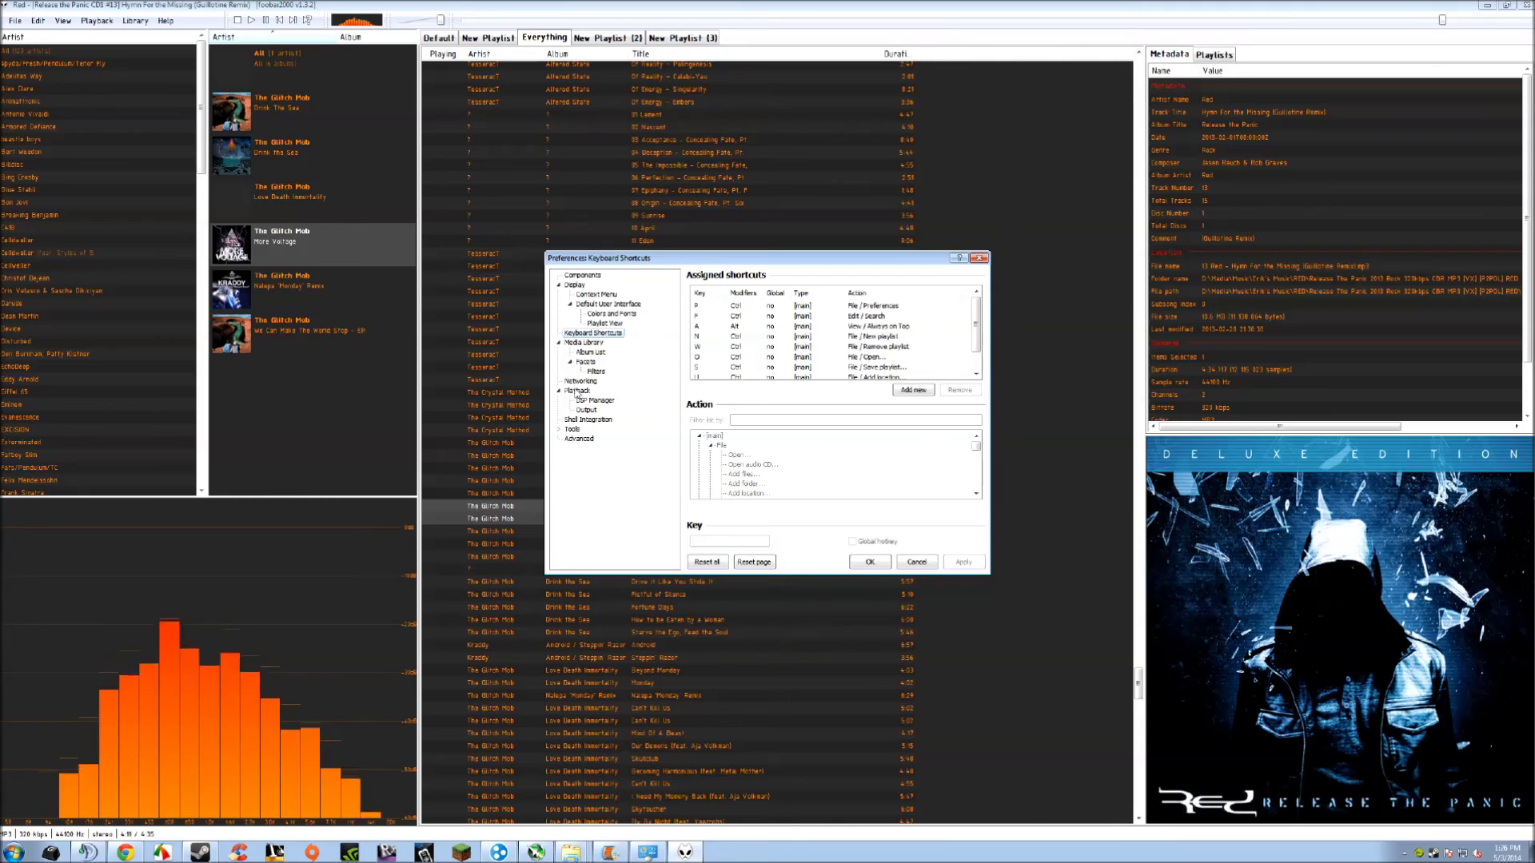
{"action": "left_click", "coordinate": [594, 294]}
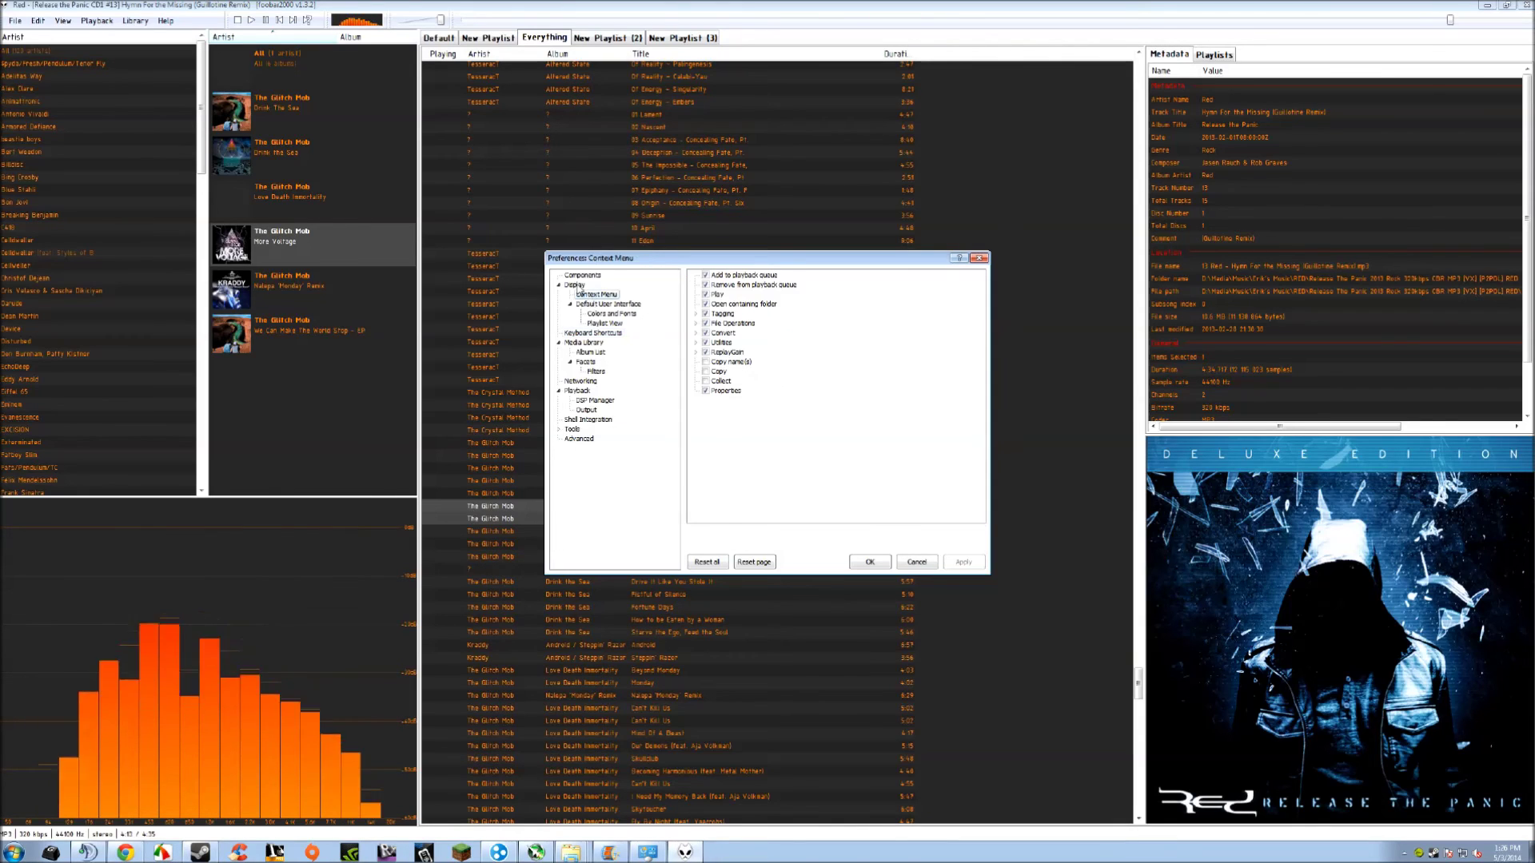
{"action": "left_click", "coordinate": [577, 285]}
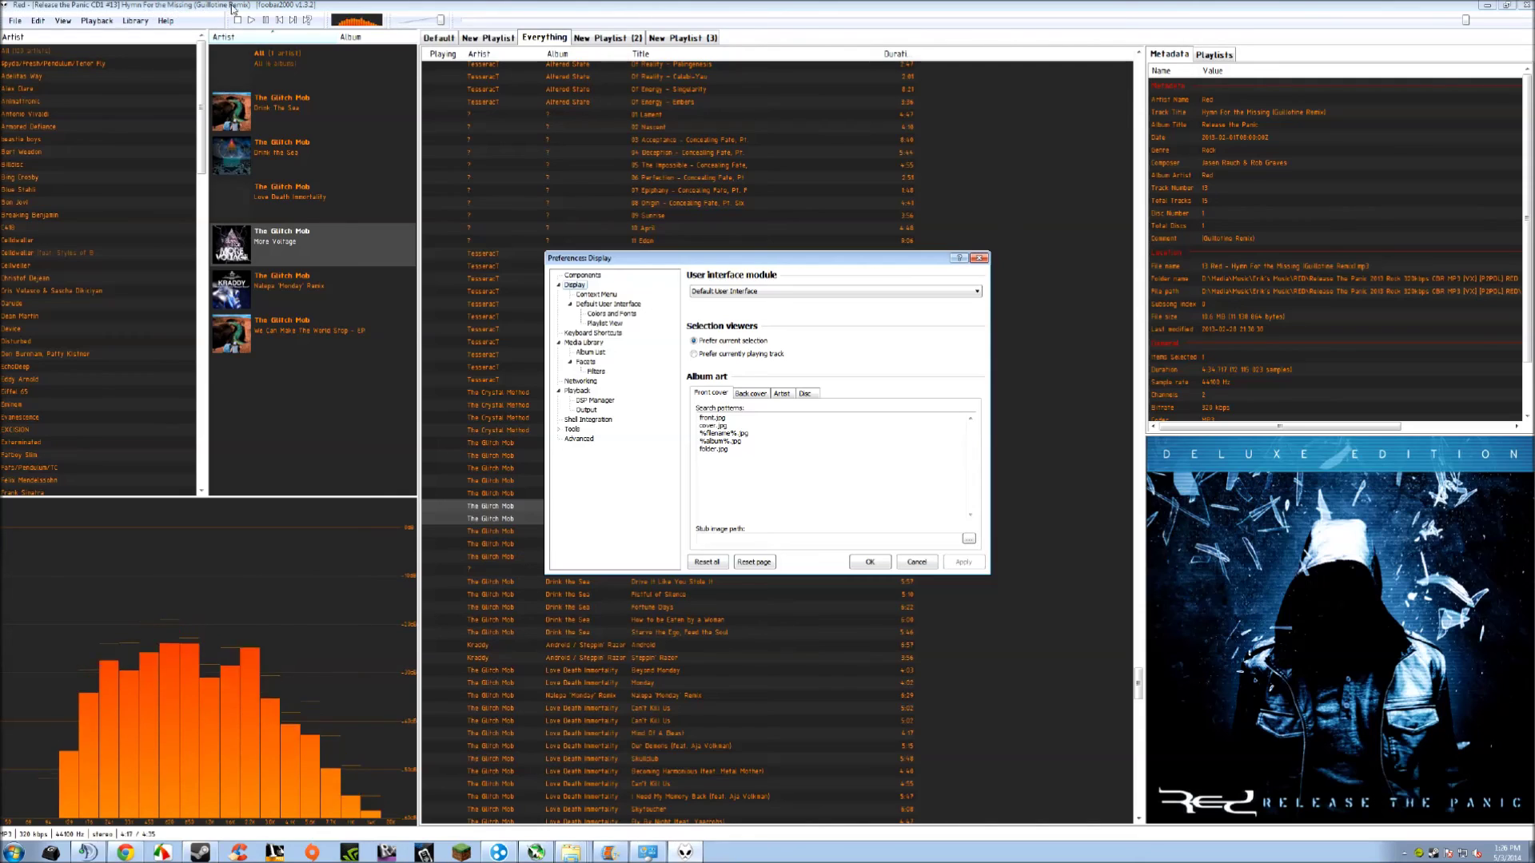
{"action": "left_click", "coordinate": [614, 314]}
{"action": "left_click", "coordinate": [609, 304]}
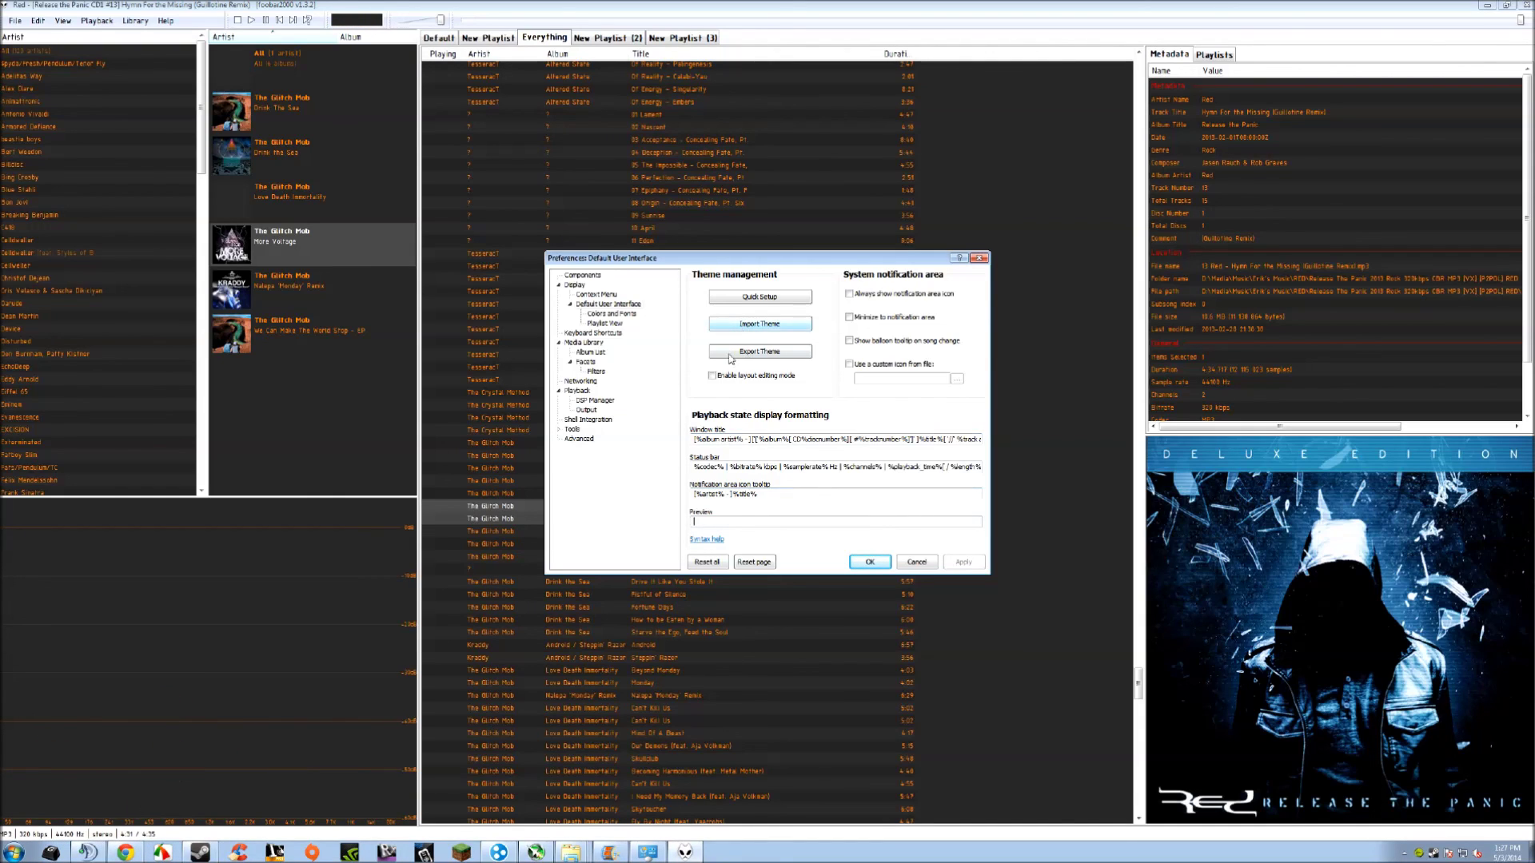
{"action": "left_click", "coordinate": [870, 563]}
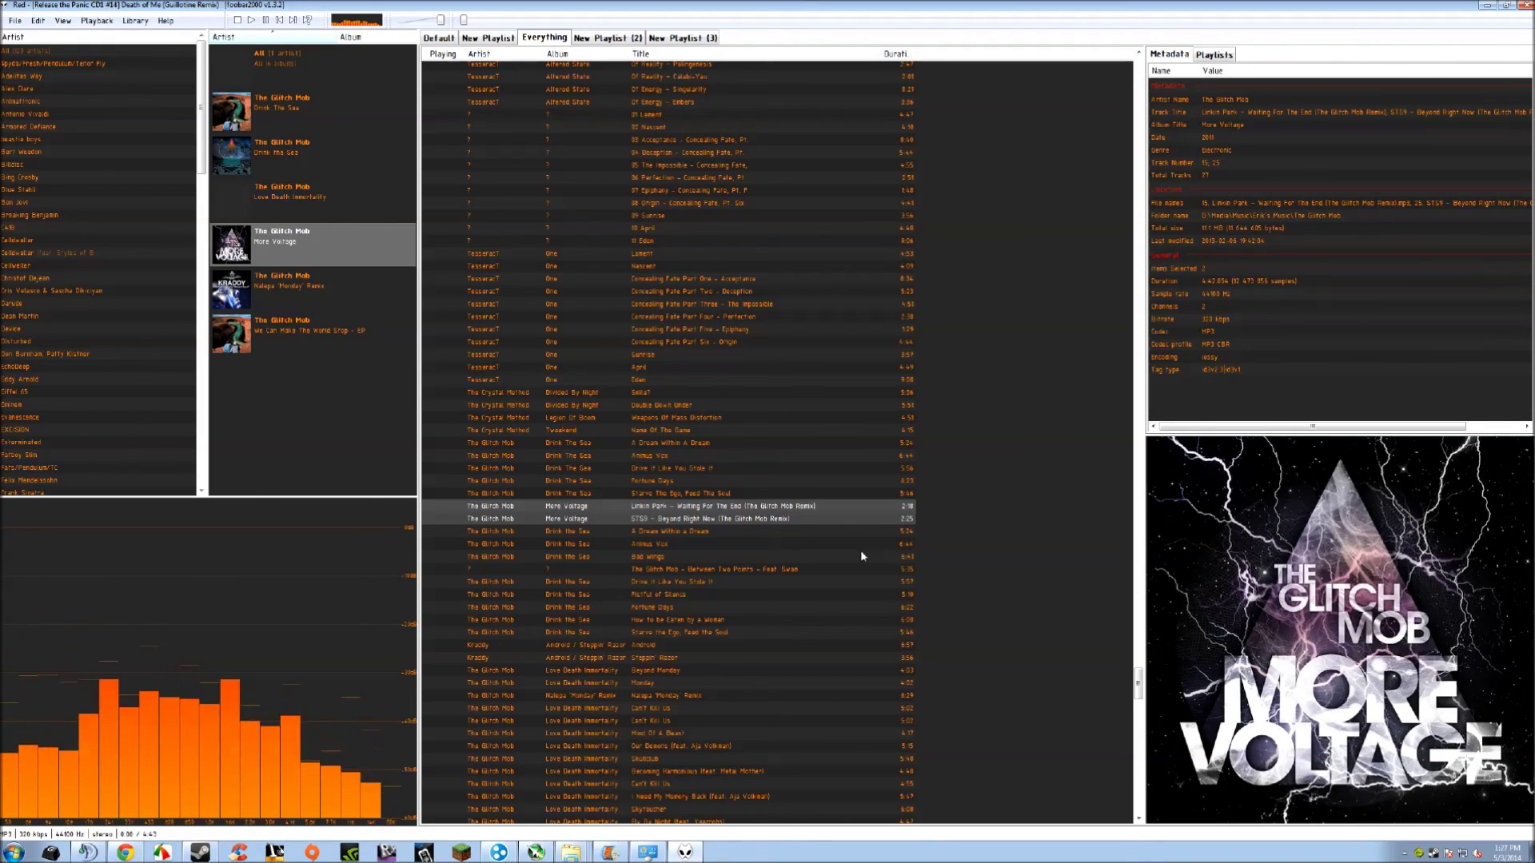